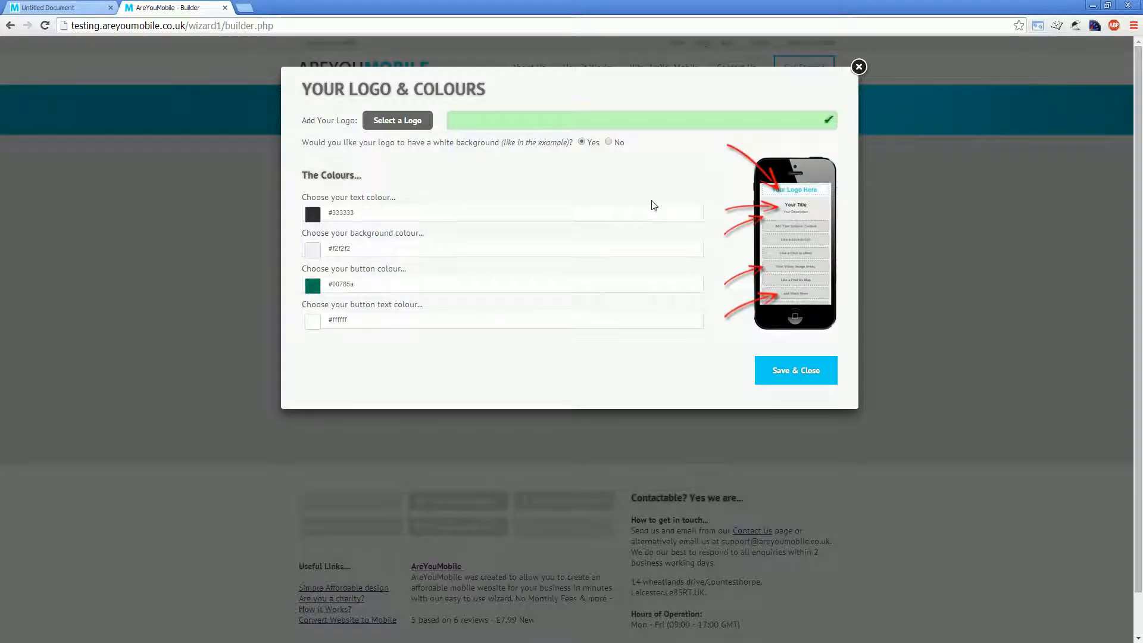
{"action": "left_click", "coordinate": [398, 119]}
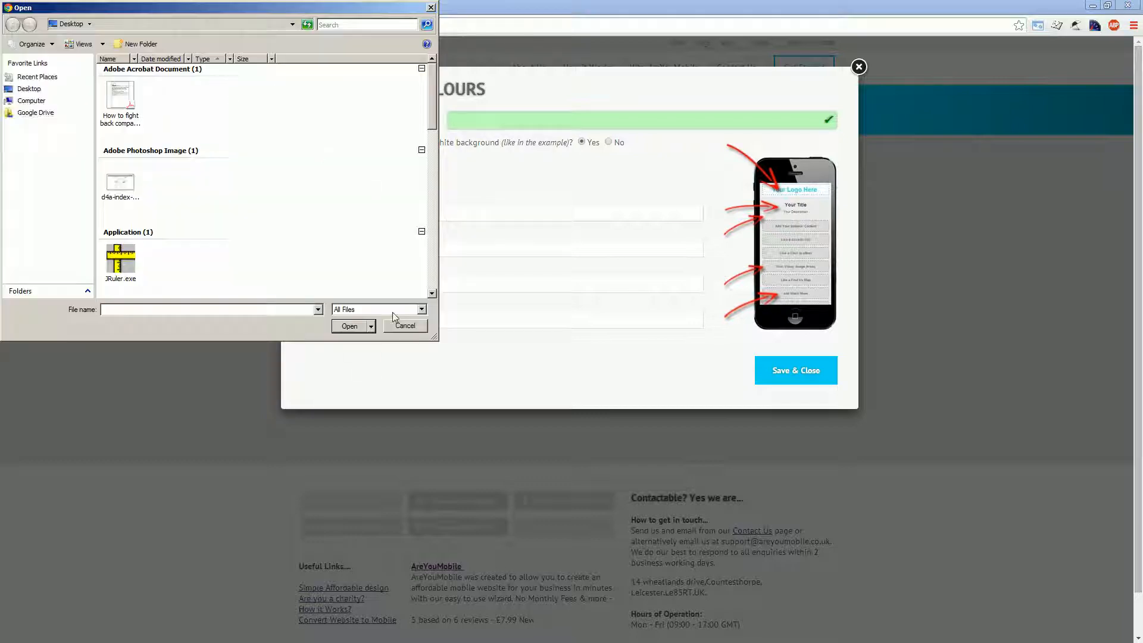
{"action": "left_click", "coordinate": [405, 326]}
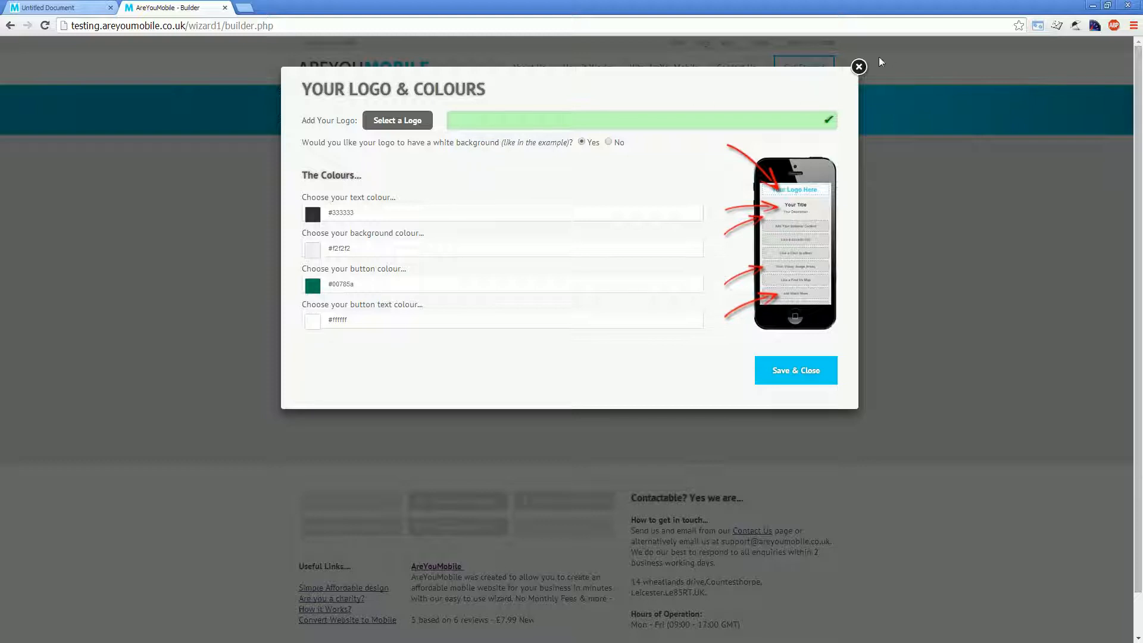
{"action": "left_click", "coordinate": [859, 67]}
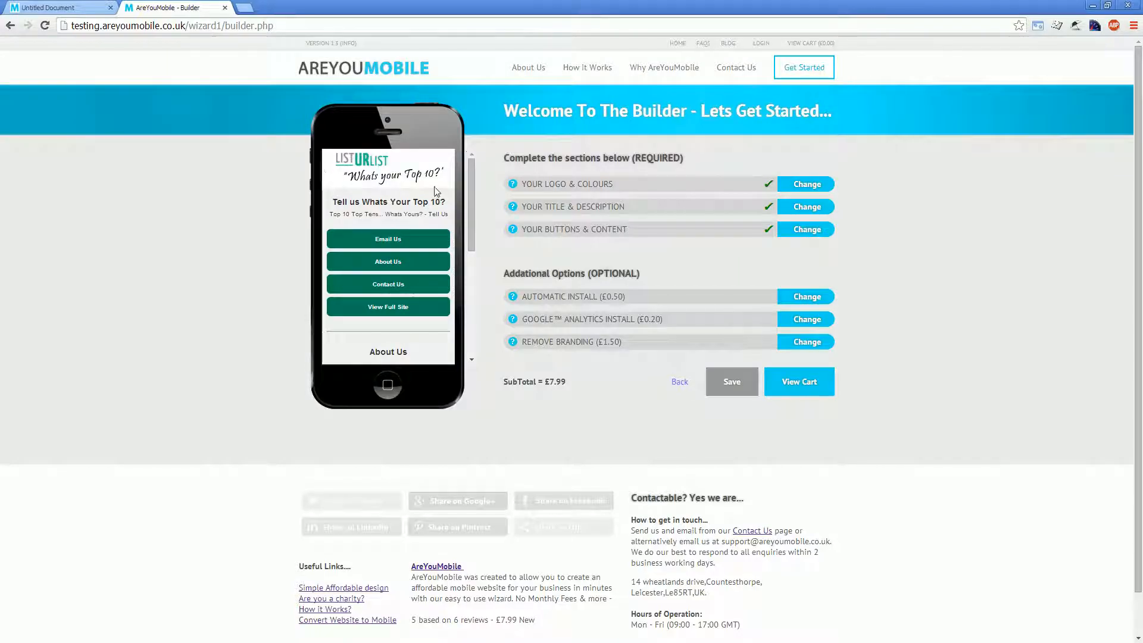
Step: Set the logo's white background option to No in the logo and colours settings and save
{"action": "left_click", "coordinate": [807, 185]}
{"action": "left_click", "coordinate": [609, 142]}
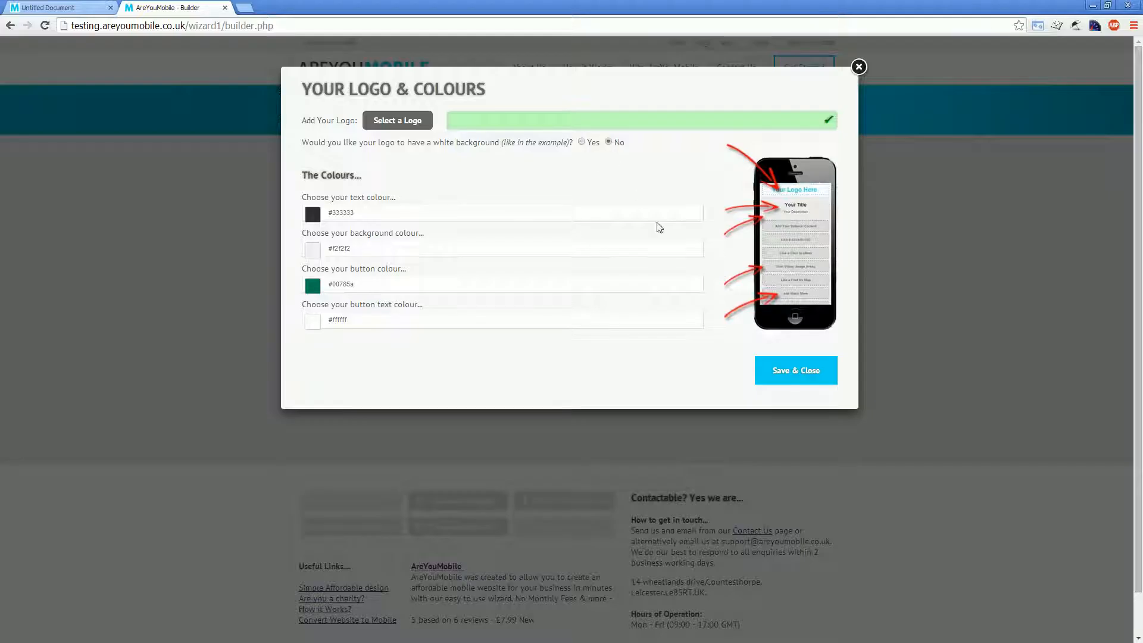
{"action": "left_click", "coordinate": [784, 372]}
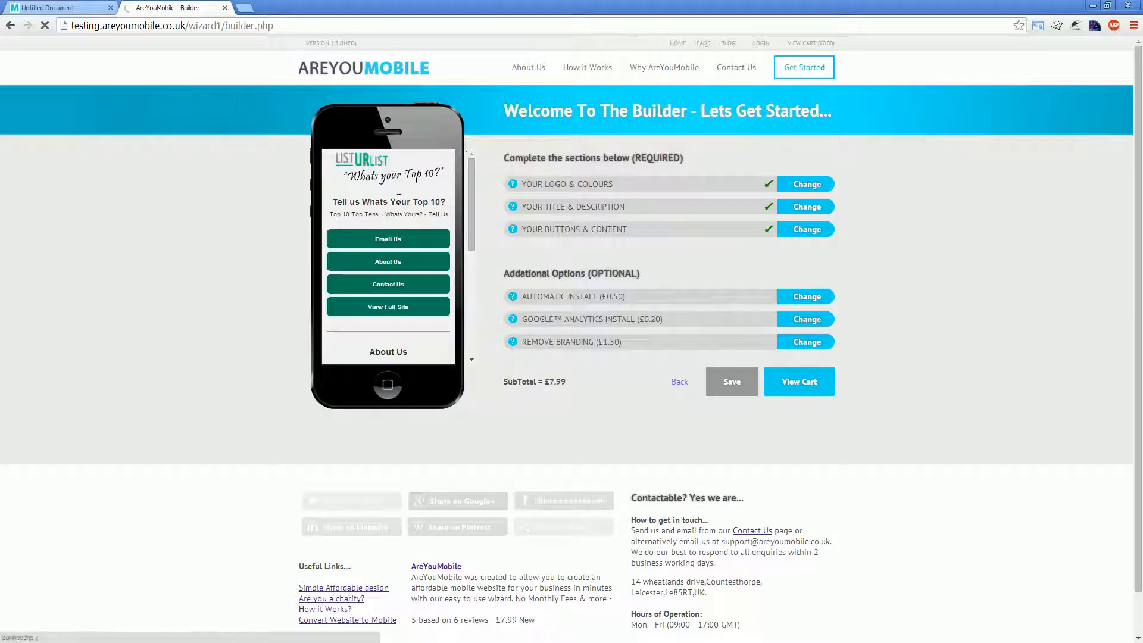
Step: Set the site's text colour to red #fc0000 and its background colour to black #000000
{"action": "left_click", "coordinate": [805, 186]}
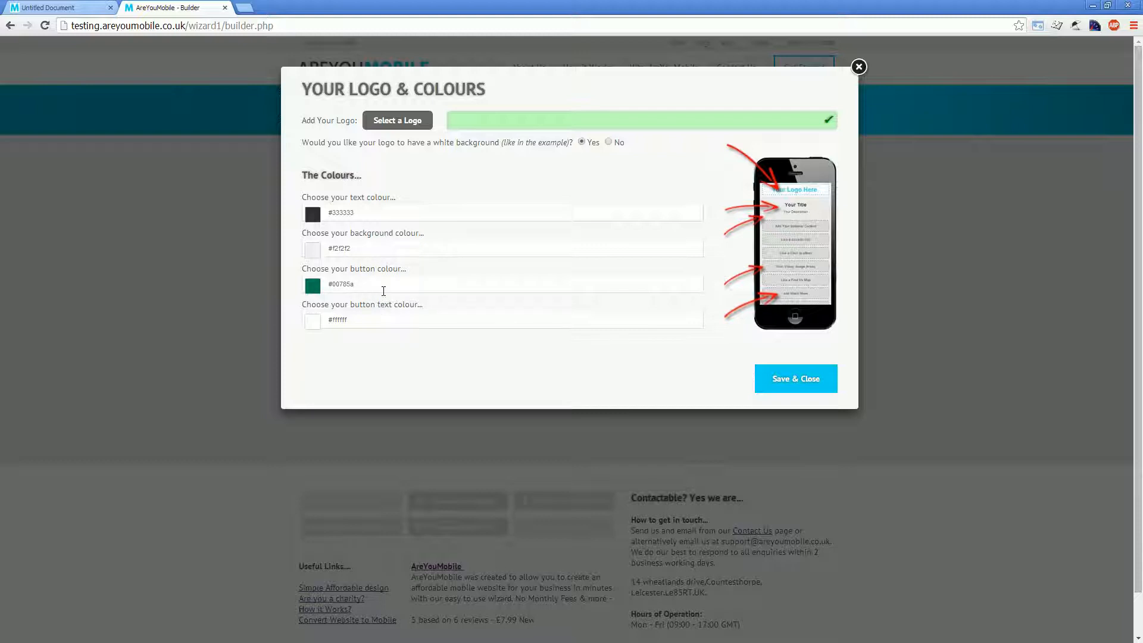
{"action": "left_click", "coordinate": [363, 213]}
{"action": "left_click_drag", "start_coordinate": [469, 186], "coordinate": [527, 138]}
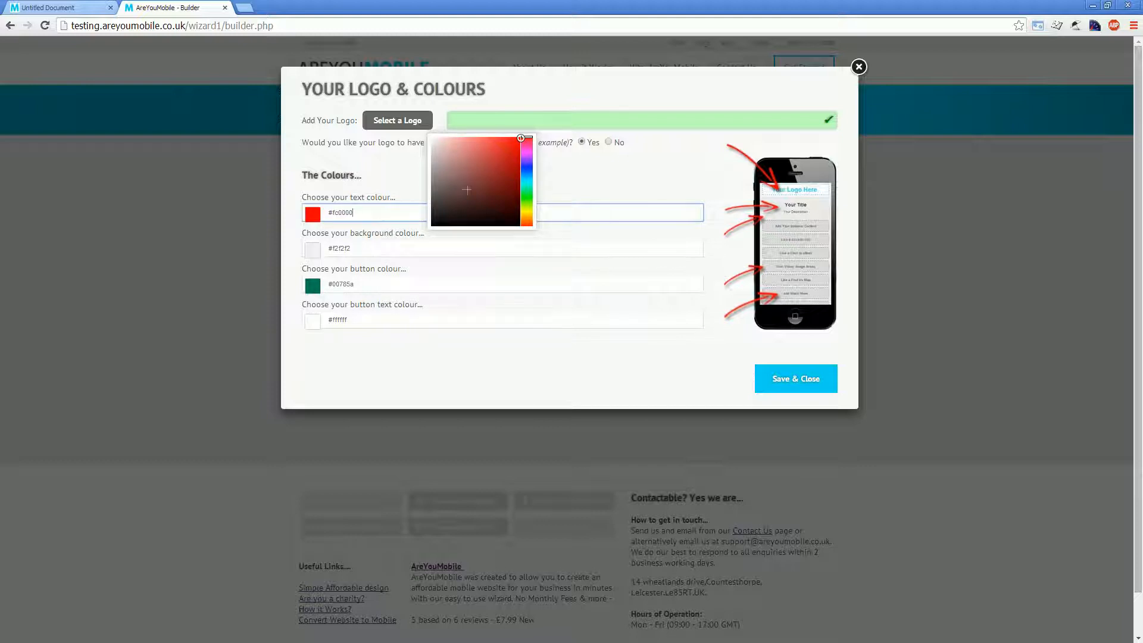
{"action": "left_click", "coordinate": [420, 249]}
{"action": "left_click_drag", "start_coordinate": [451, 222], "coordinate": [419, 270]}
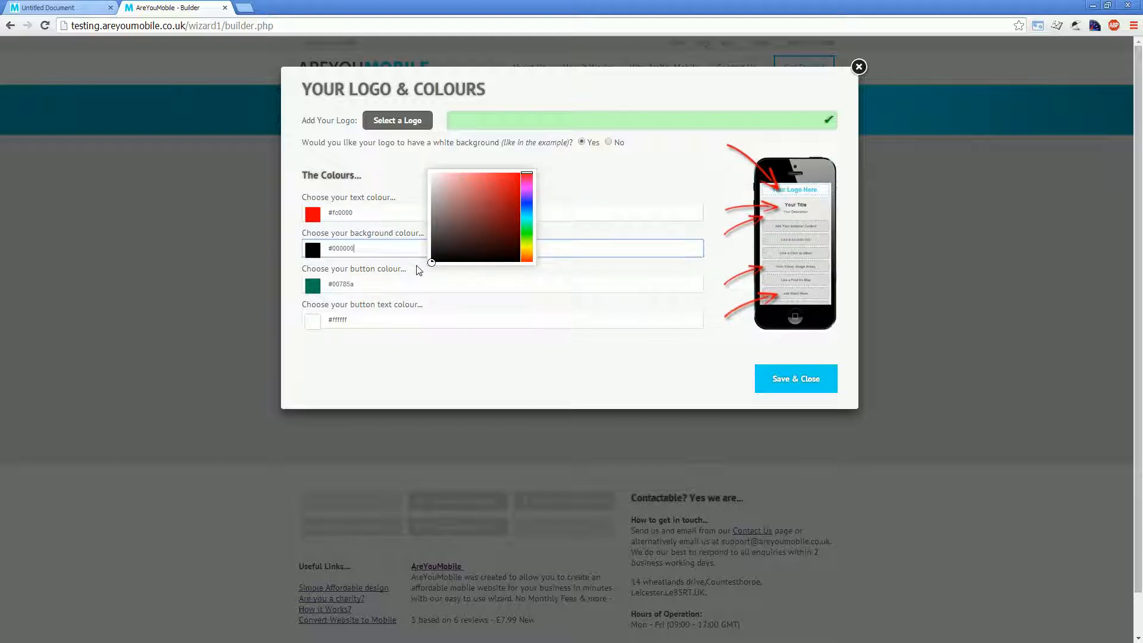
{"action": "left_click", "coordinate": [384, 283]}
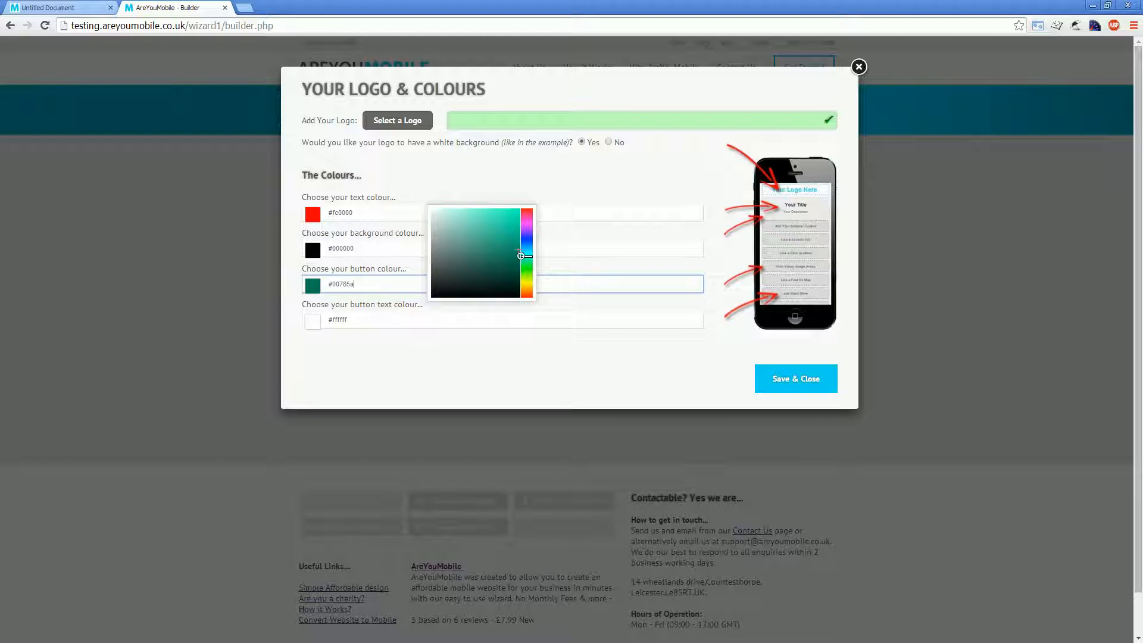
Step: Set the button text colour to blue #0d00ff and save the colours to the phone preview
{"action": "left_click", "coordinate": [364, 320]}
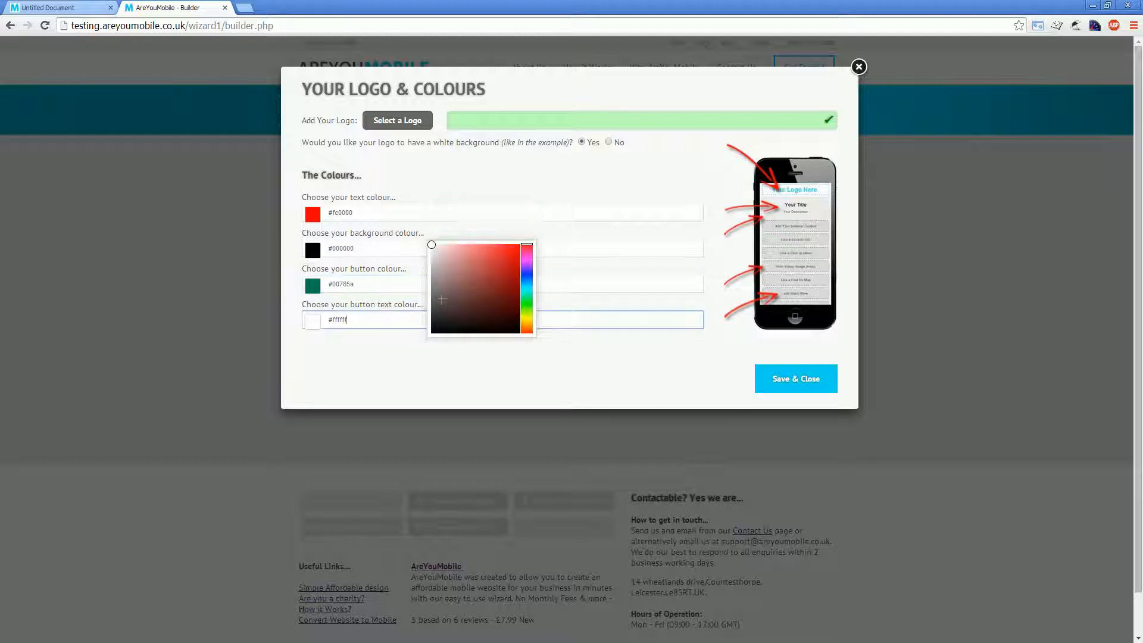
{"action": "left_click", "coordinate": [527, 273]}
{"action": "left_click", "coordinate": [494, 276]}
{"action": "left_click_drag", "start_coordinate": [507, 260], "coordinate": [520, 244]}
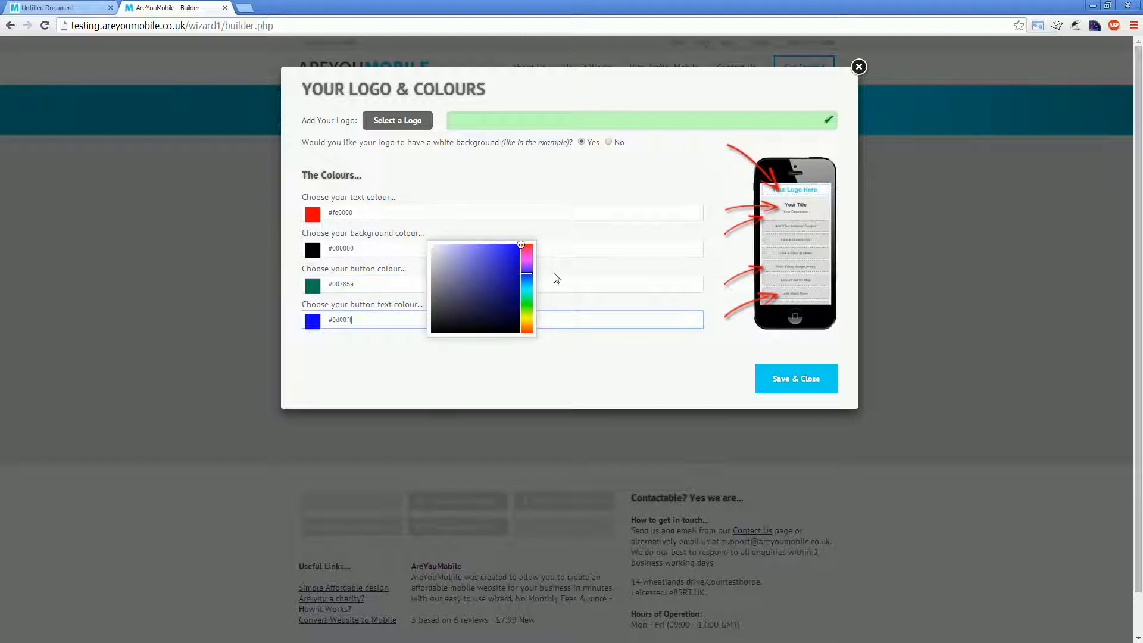
{"action": "left_click", "coordinate": [589, 374]}
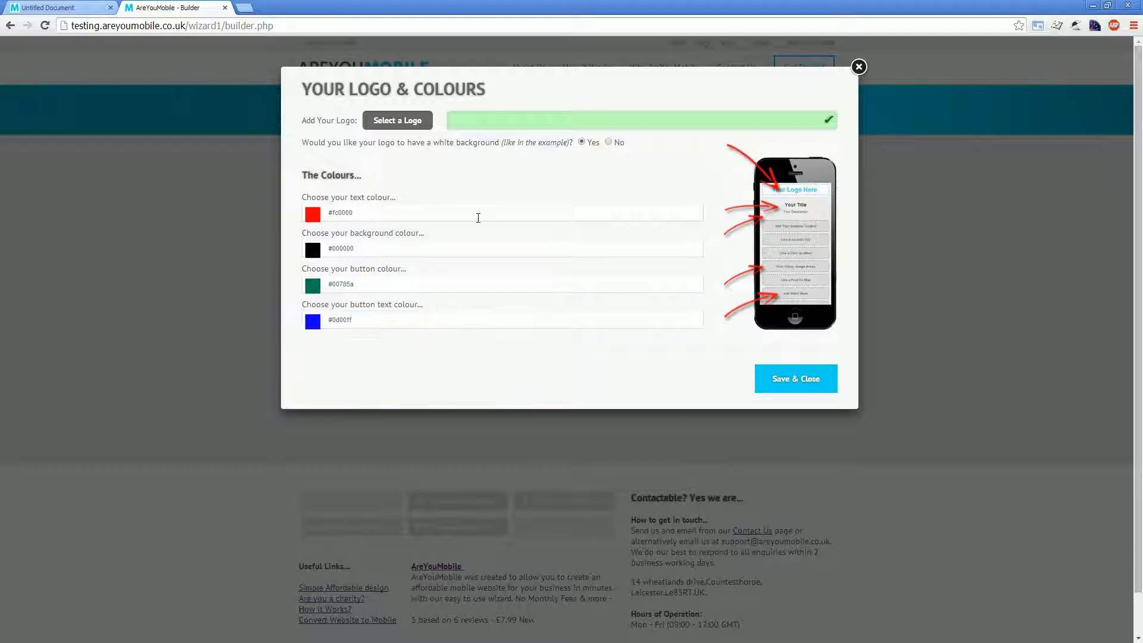
{"action": "left_click", "coordinate": [805, 380]}
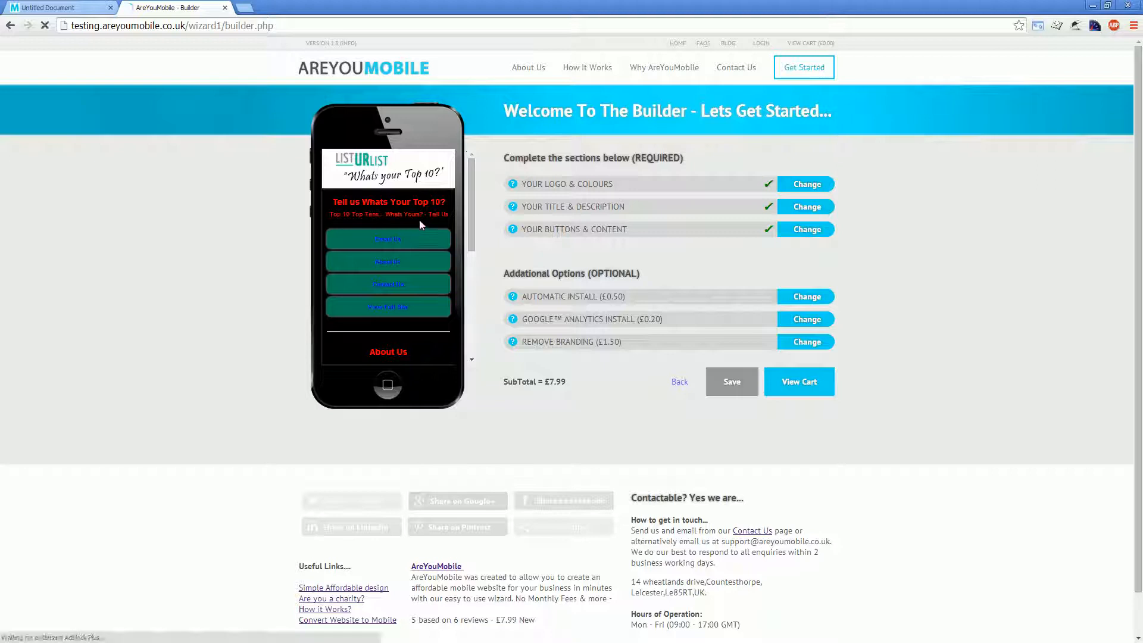
{"action": "left_click_drag", "start_coordinate": [424, 203], "coordinate": [361, 202]}
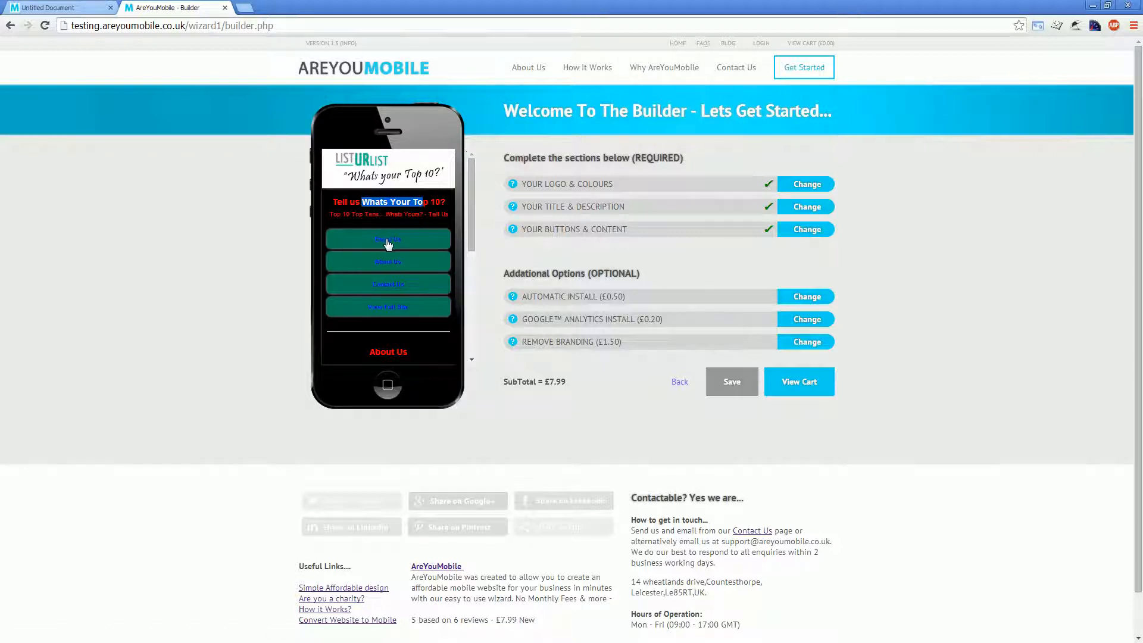
Step: Set the site's text colour to grey #666666 and its background colour to light grey #f0f0f0
{"action": "left_click", "coordinate": [804, 186]}
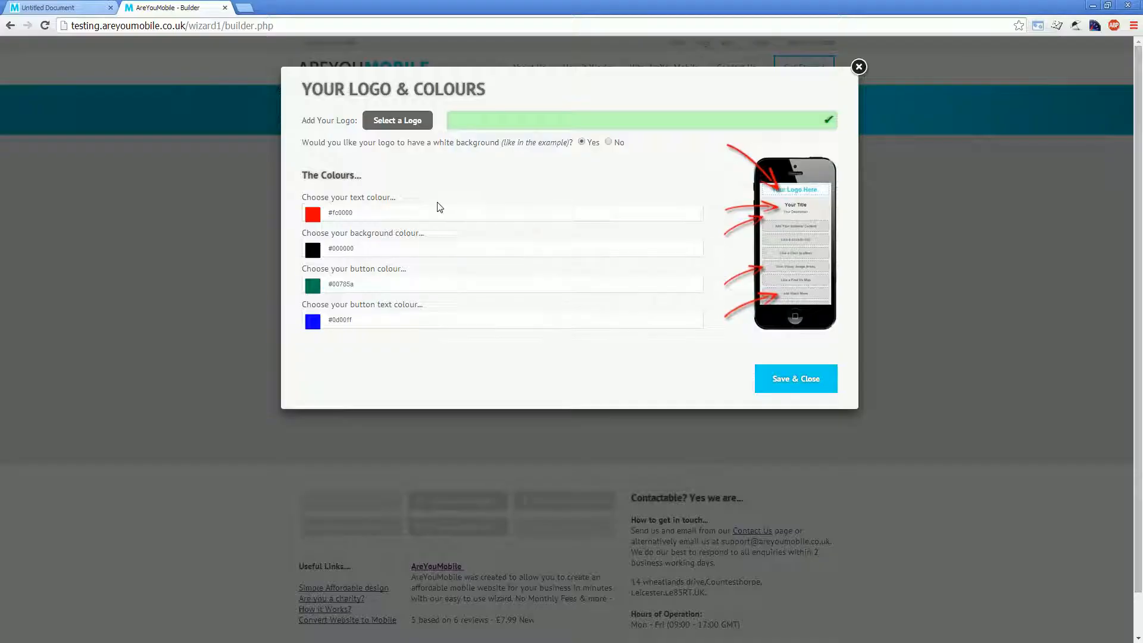
{"action": "left_click", "coordinate": [379, 211]}
{"action": "left_click_drag", "start_coordinate": [475, 179], "coordinate": [432, 191]}
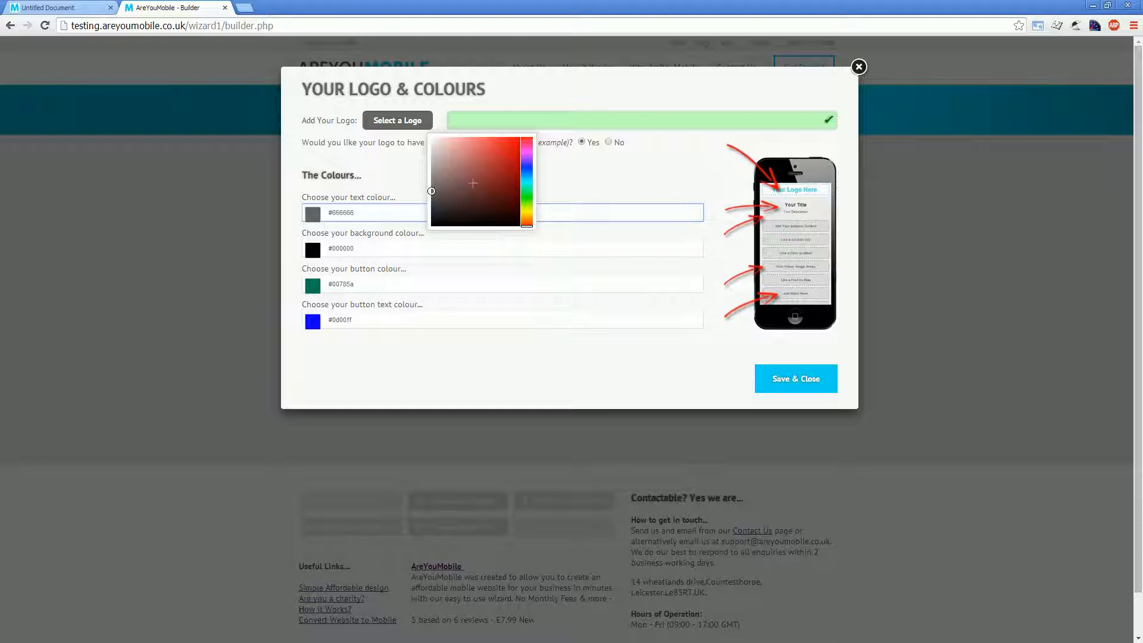
{"action": "left_click", "coordinate": [396, 245]}
{"action": "left_click_drag", "start_coordinate": [475, 229], "coordinate": [415, 184]}
{"action": "left_click", "coordinate": [356, 281]}
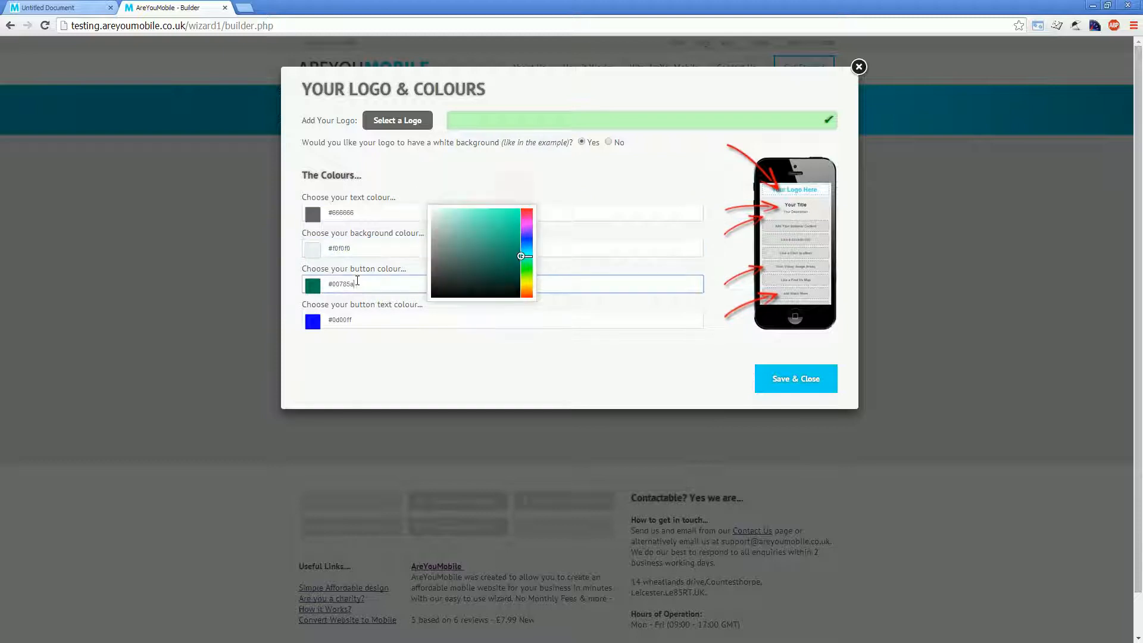
Step: Set the button text colour to white #ffffff and save the logo and colours settings
{"action": "left_click", "coordinate": [349, 321]}
{"action": "left_click_drag", "start_coordinate": [456, 295], "coordinate": [417, 226]}
{"action": "left_click", "coordinate": [389, 347]}
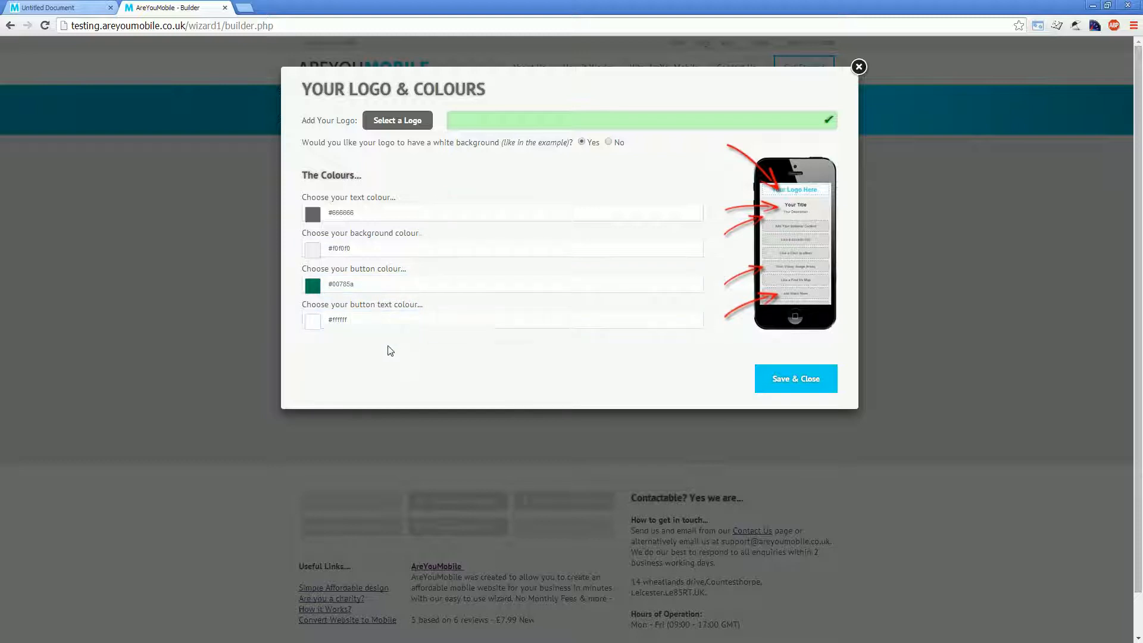
{"action": "left_click", "coordinate": [777, 380]}
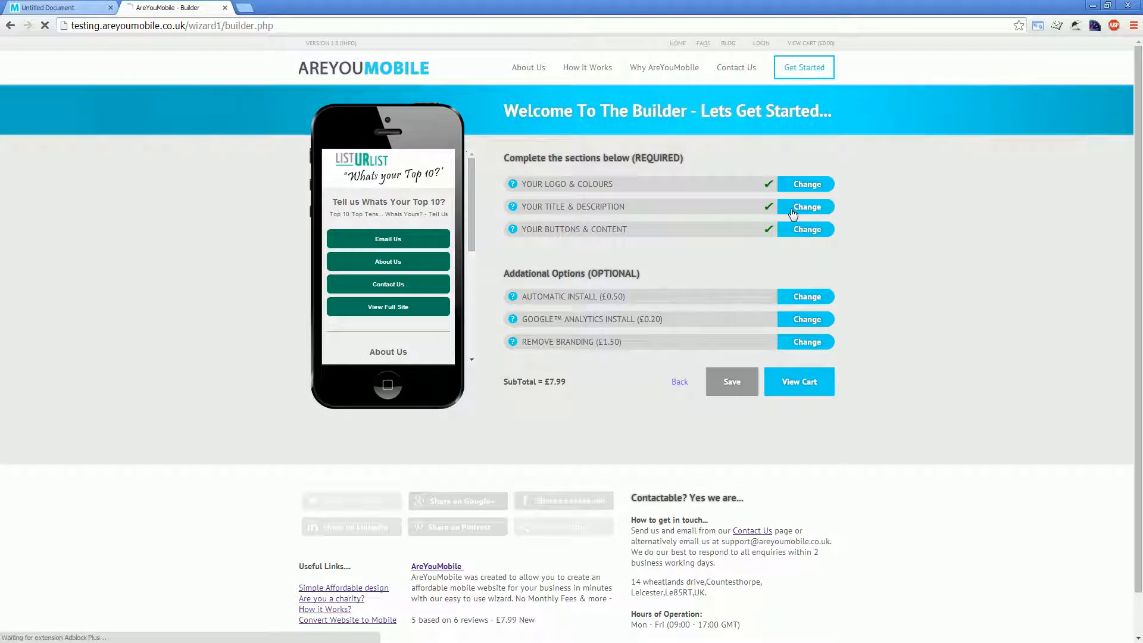
Step: Replace the mobile site's title with "ListUrList - What's Your Top 10?"
{"action": "mouse_move", "coordinate": [446, 202]}
{"action": "left_mouse_down"}
{"action": "mouse_move", "coordinate": [329, 201]}
{"action": "mouse_move", "coordinate": [448, 214]}
{"action": "left_mouse_up"}
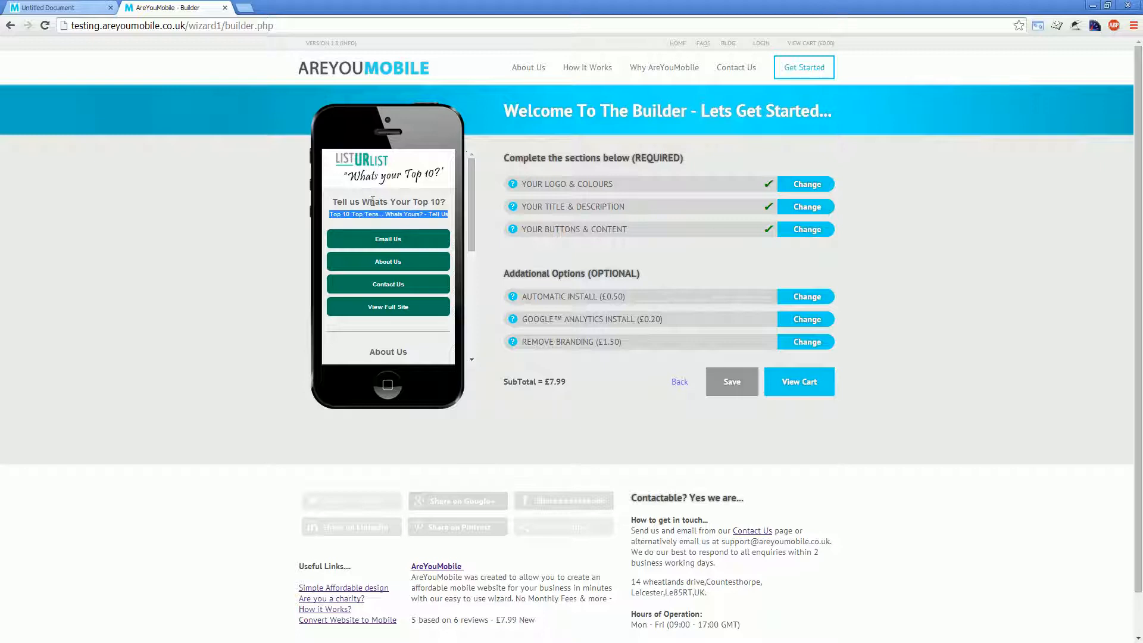
{"action": "left_click", "coordinate": [797, 207]}
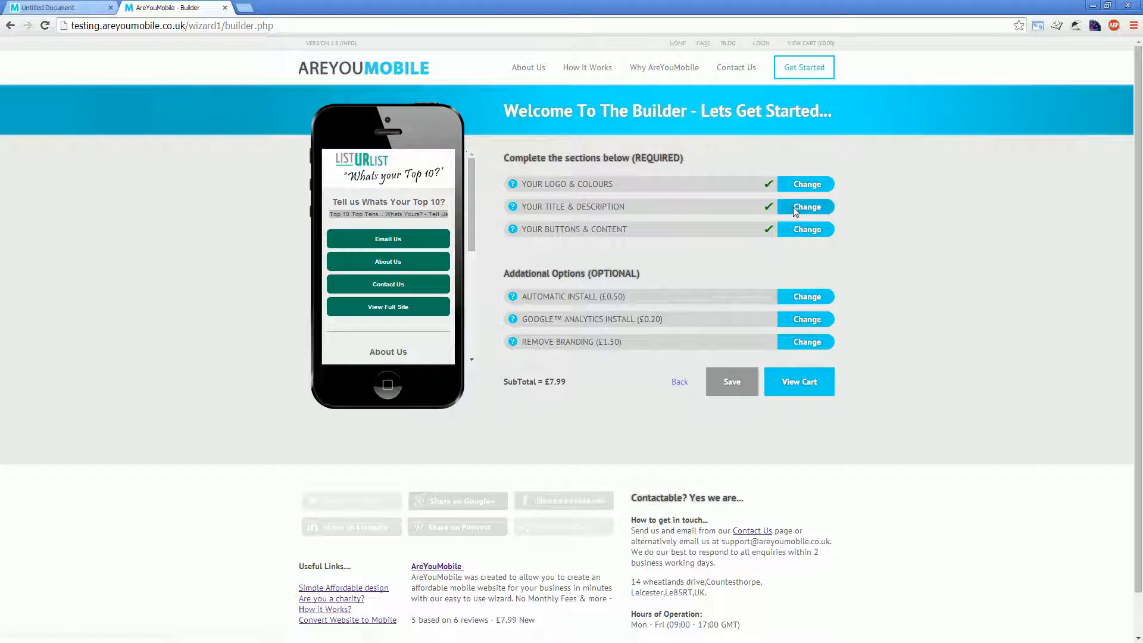
{"action": "left_click", "coordinate": [406, 143]}
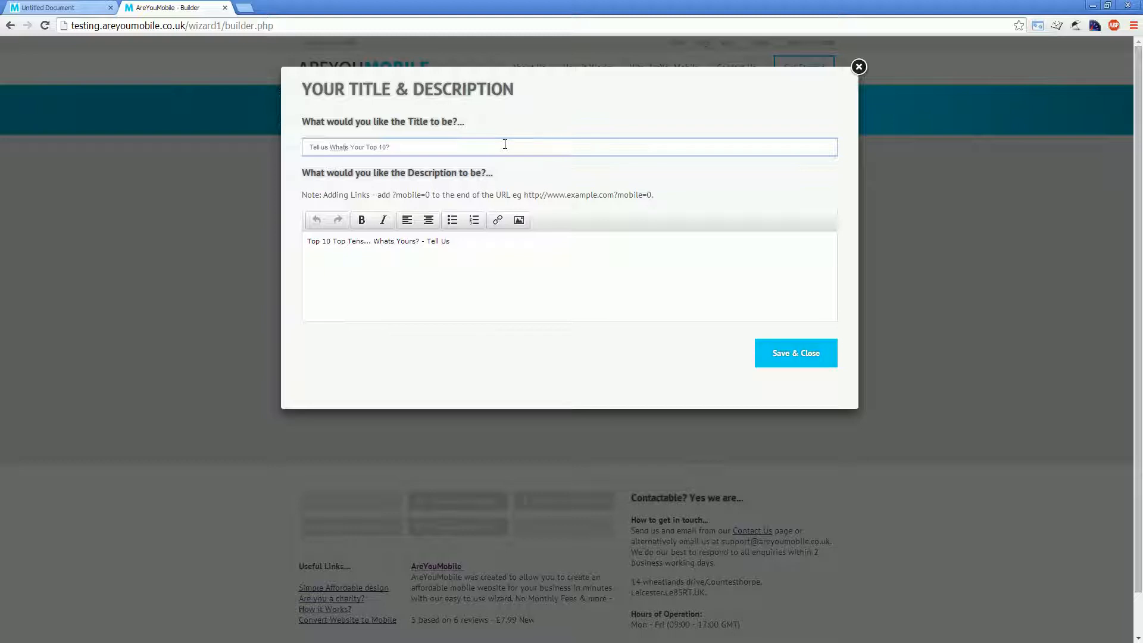
{"action": "type", "text": "'"}
{"action": "key", "text": "ctrl+a"}
{"action": "type", "text": "ListUrList - What's Your Top 10?"}
Step: Replace the description with "ListUrList is a site where you can tell the world your top 10 of top 10s" and save
{"action": "left_click", "coordinate": [543, 250]}
{"action": "left_click_drag", "start_coordinate": [467, 240], "coordinate": [298, 246]}
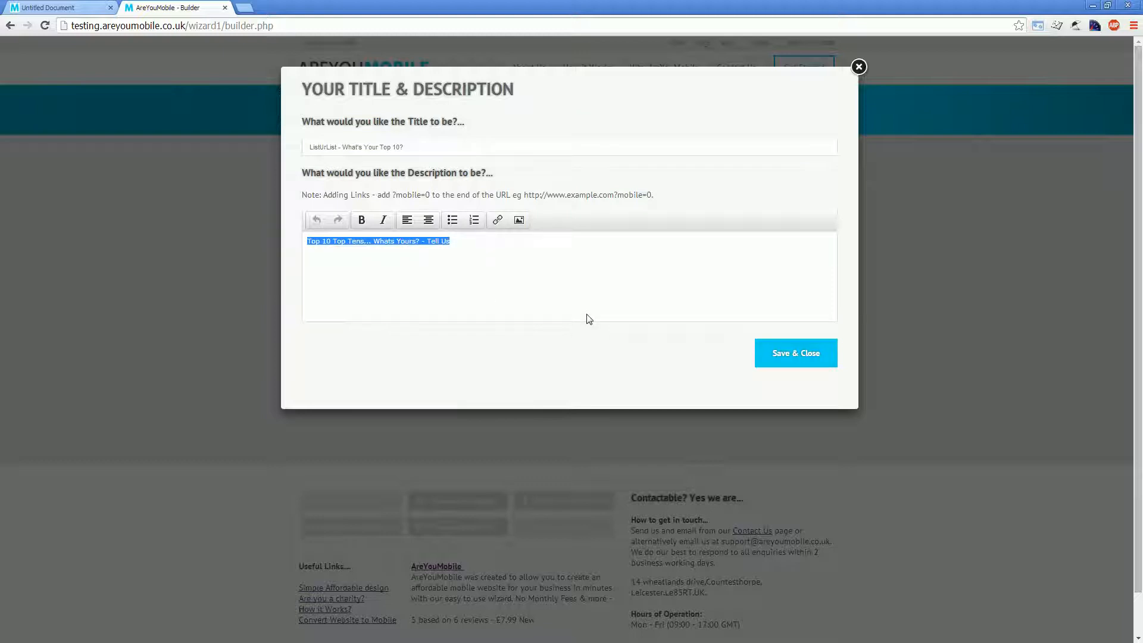
{"action": "type", "text": "ListUrList i"}
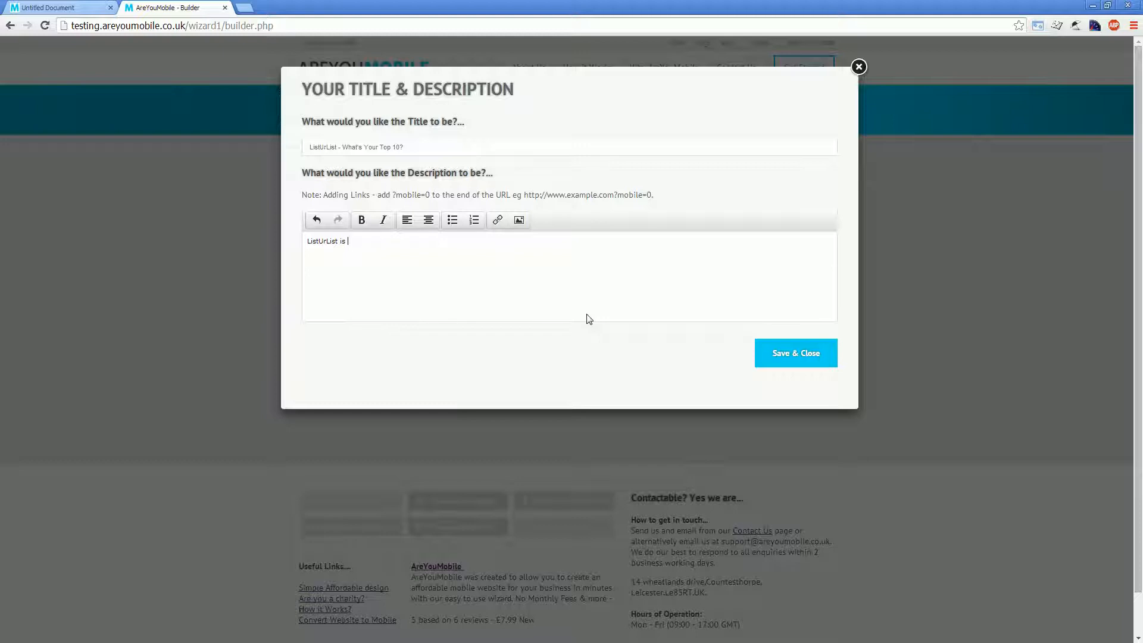
{"action": "type", "text": "site where you can tell the world your top 10"}
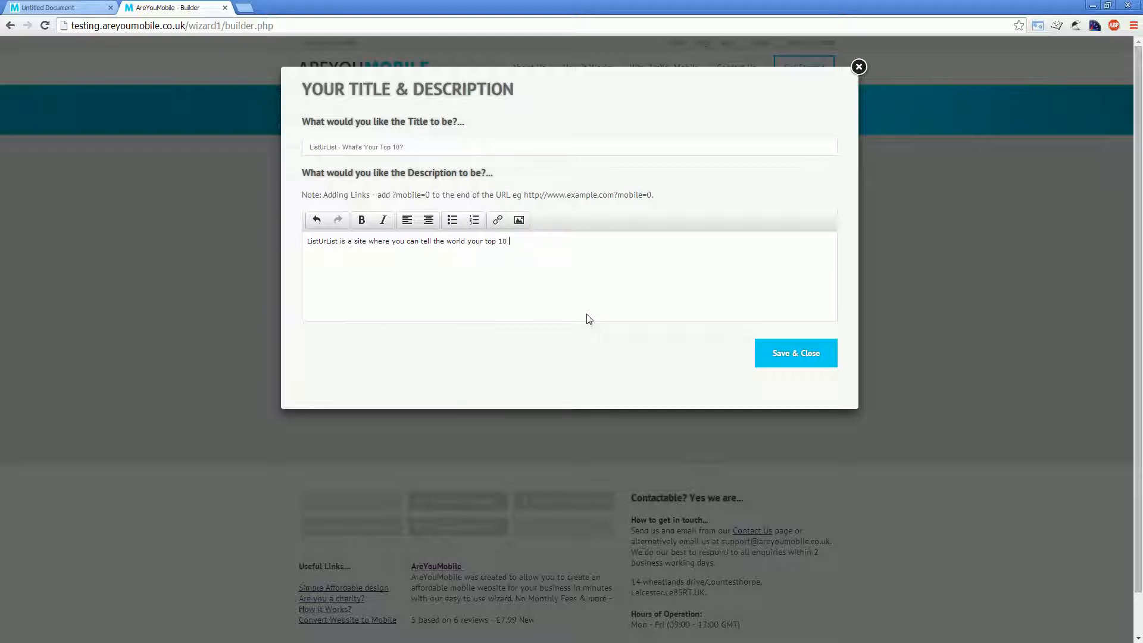
{"action": "type", "text": " of top 10"}
{"action": "left_click", "coordinate": [814, 356]}
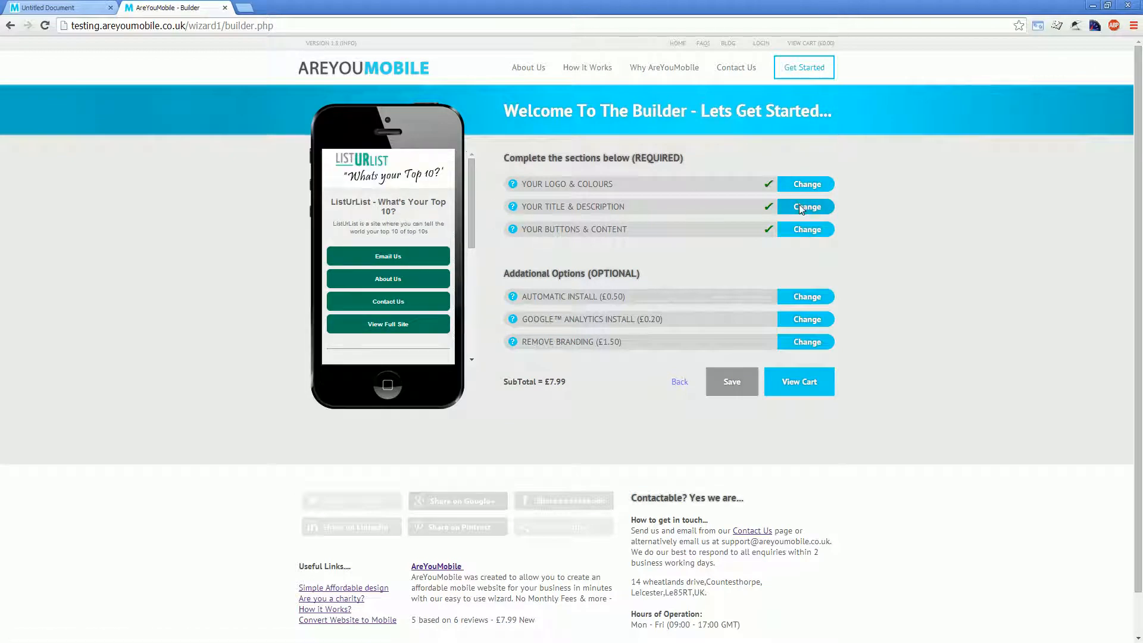
Step: Extend the title to "ListUrList - What's Your Top 10 tell the world today?" and save it
{"action": "left_click", "coordinate": [801, 208]}
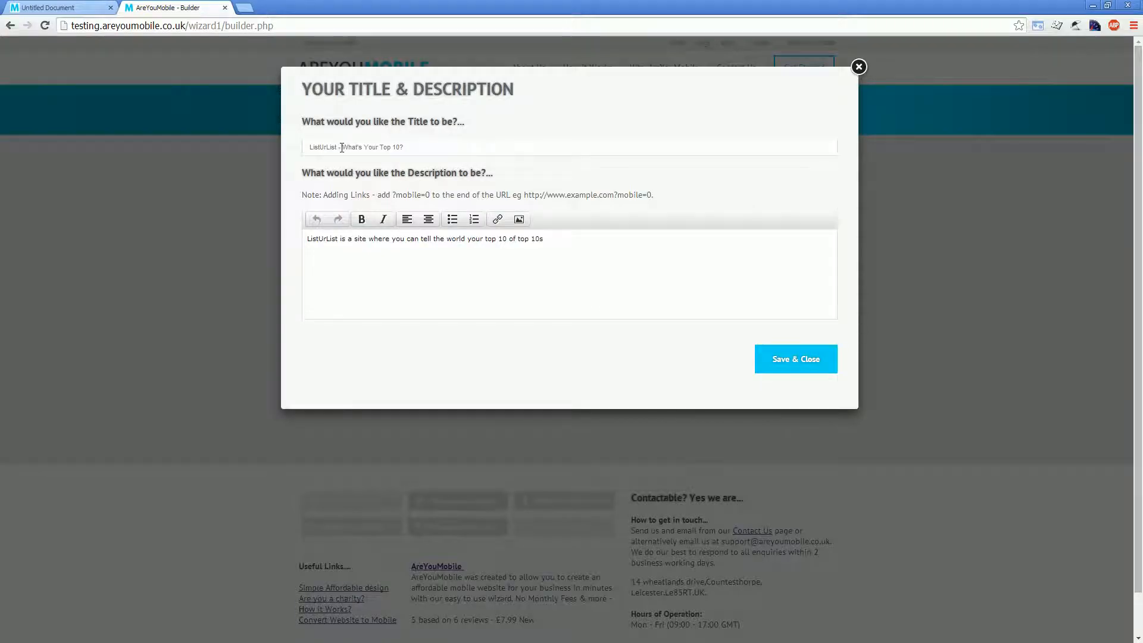
{"action": "left_click", "coordinate": [400, 148]}
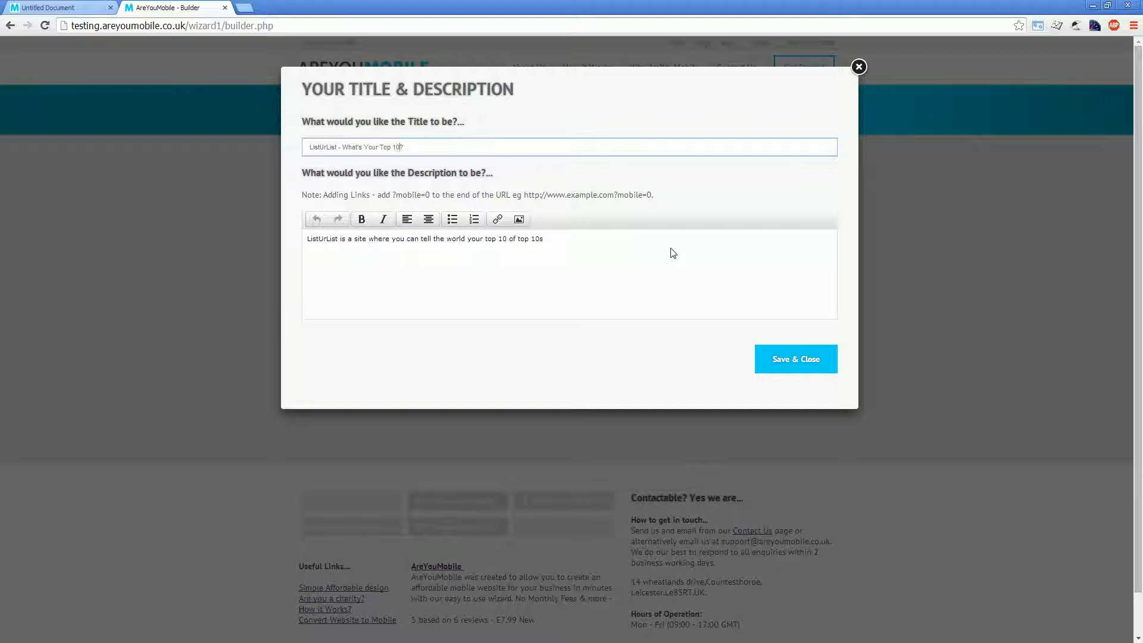
{"action": "type", "text": "world today"}
{"action": "left_click", "coordinate": [779, 360]}
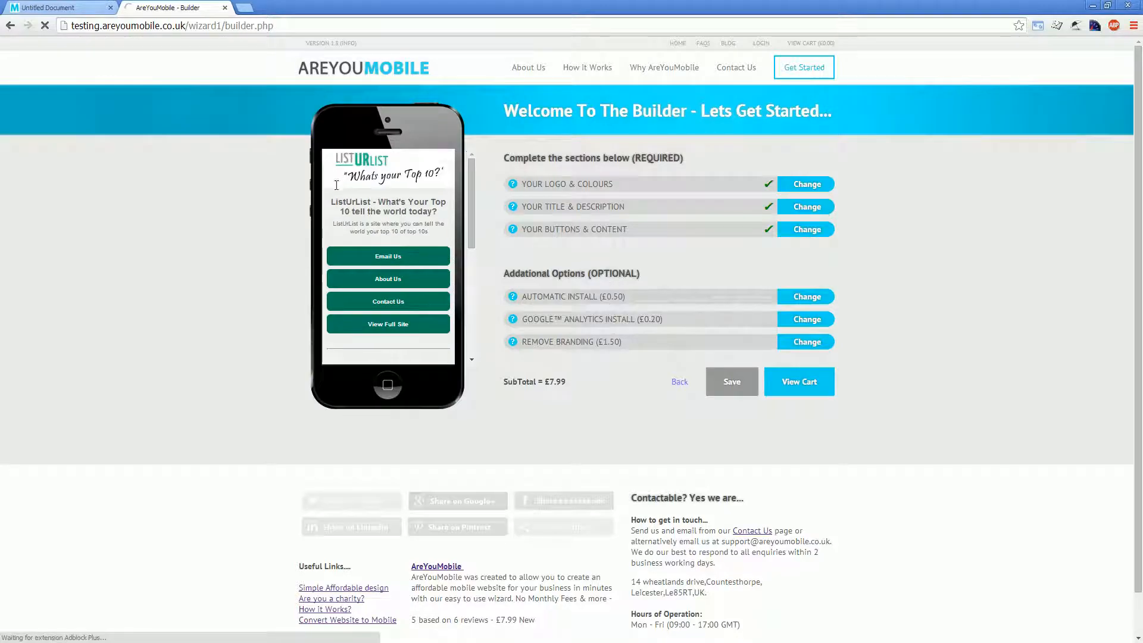
{"action": "left_click", "coordinate": [802, 207]}
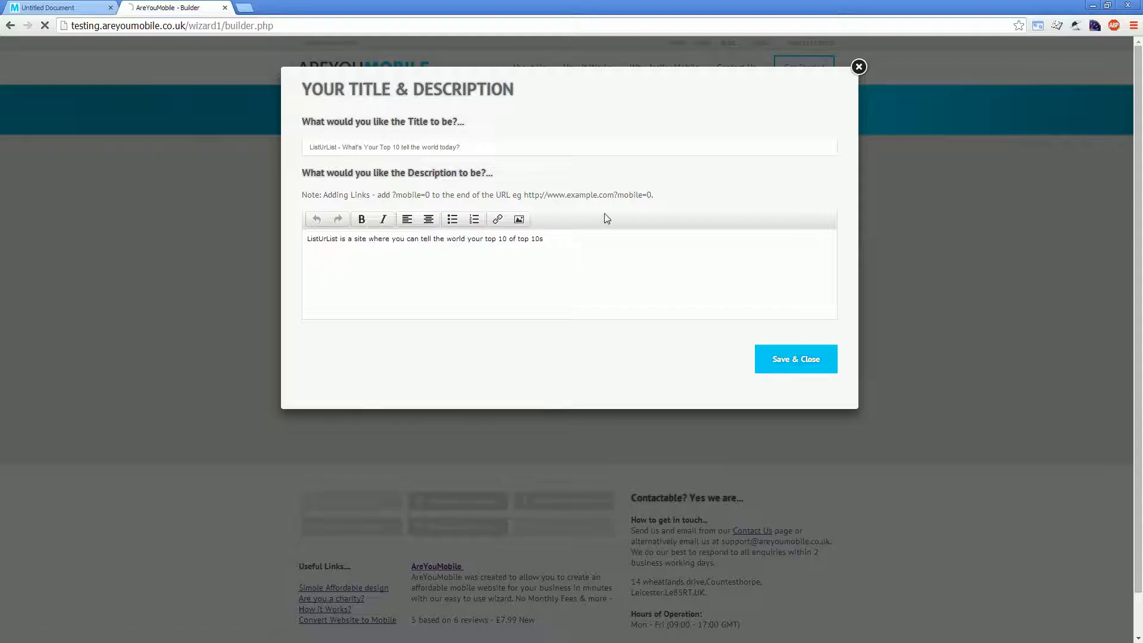
{"action": "left_click_drag", "start_coordinate": [329, 239], "coordinate": [395, 240]}
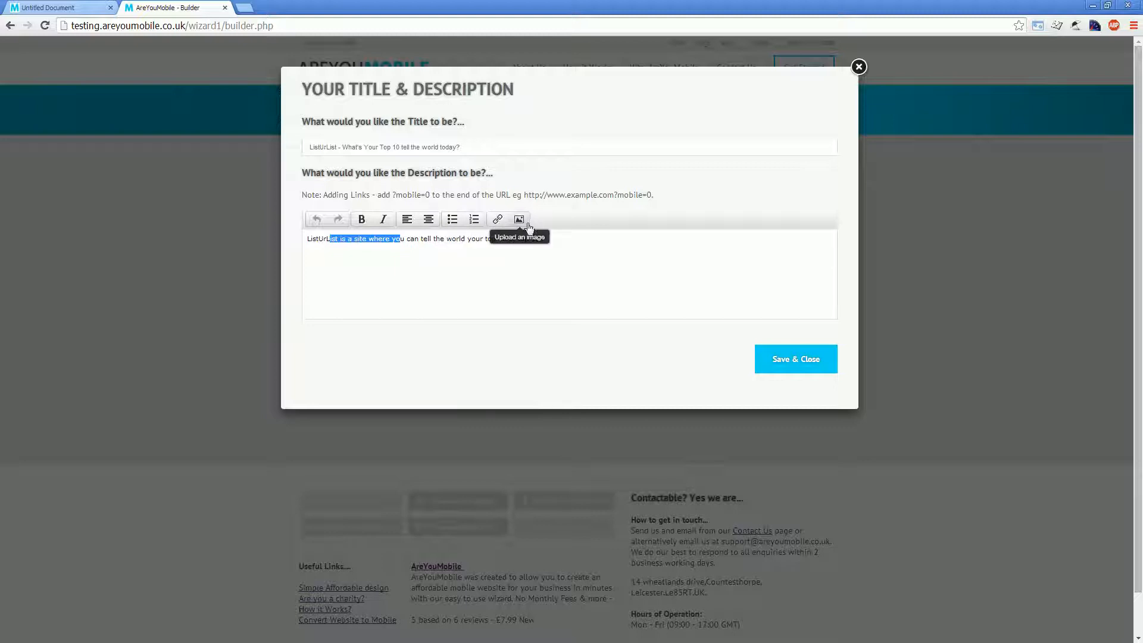
{"action": "left_click", "coordinate": [567, 239]}
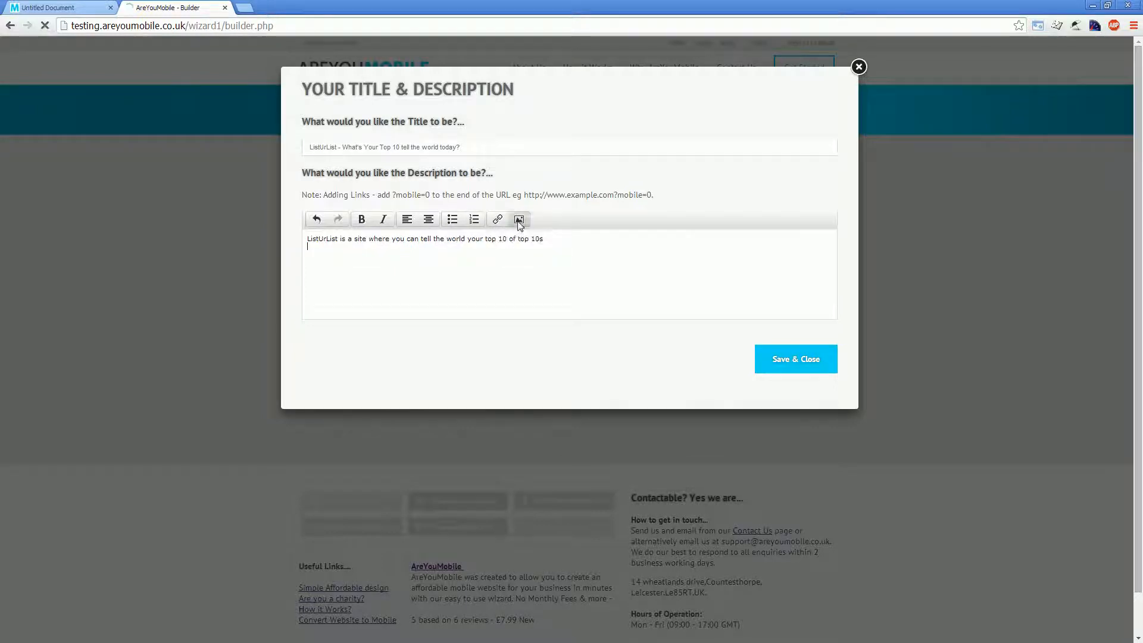
{"action": "left_click", "coordinate": [519, 219]}
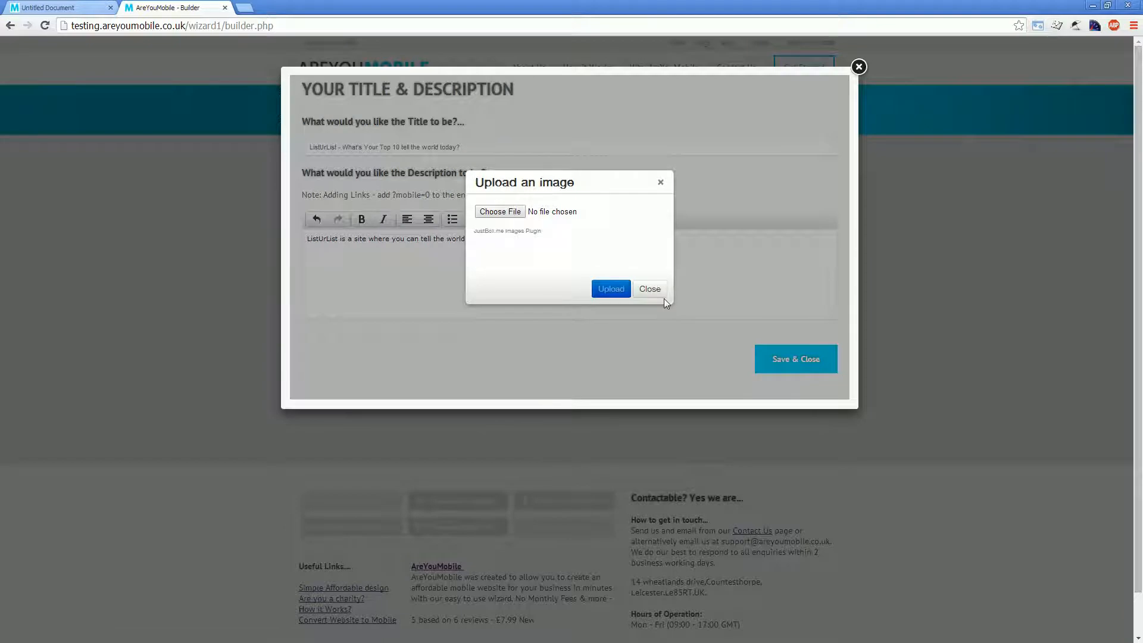
{"action": "left_click", "coordinate": [614, 292]}
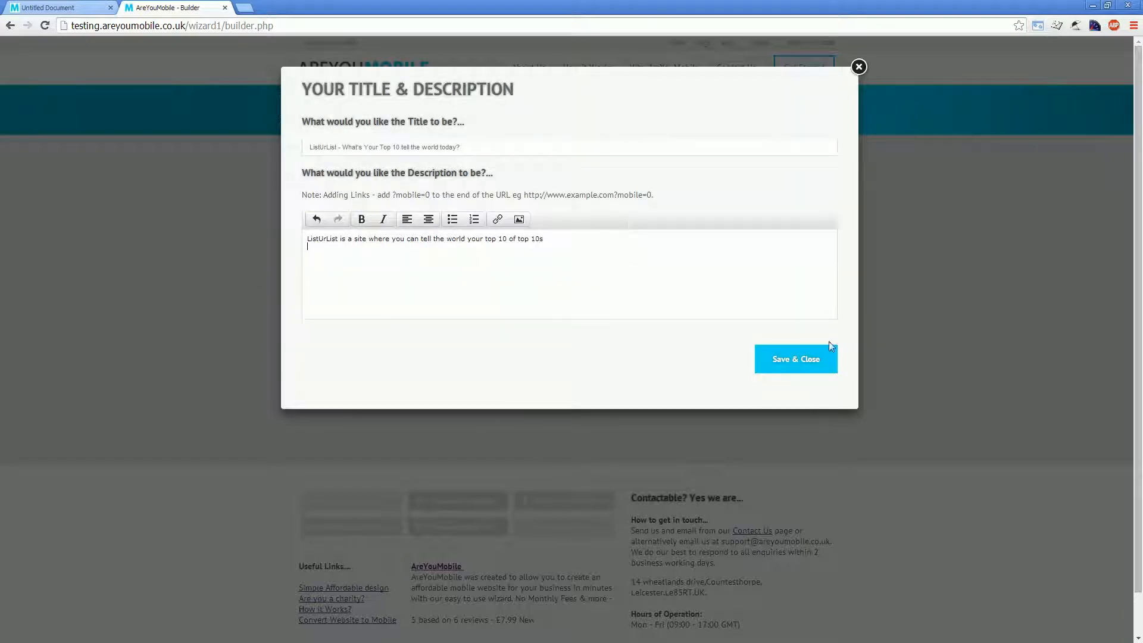
{"action": "left_click", "coordinate": [859, 66]}
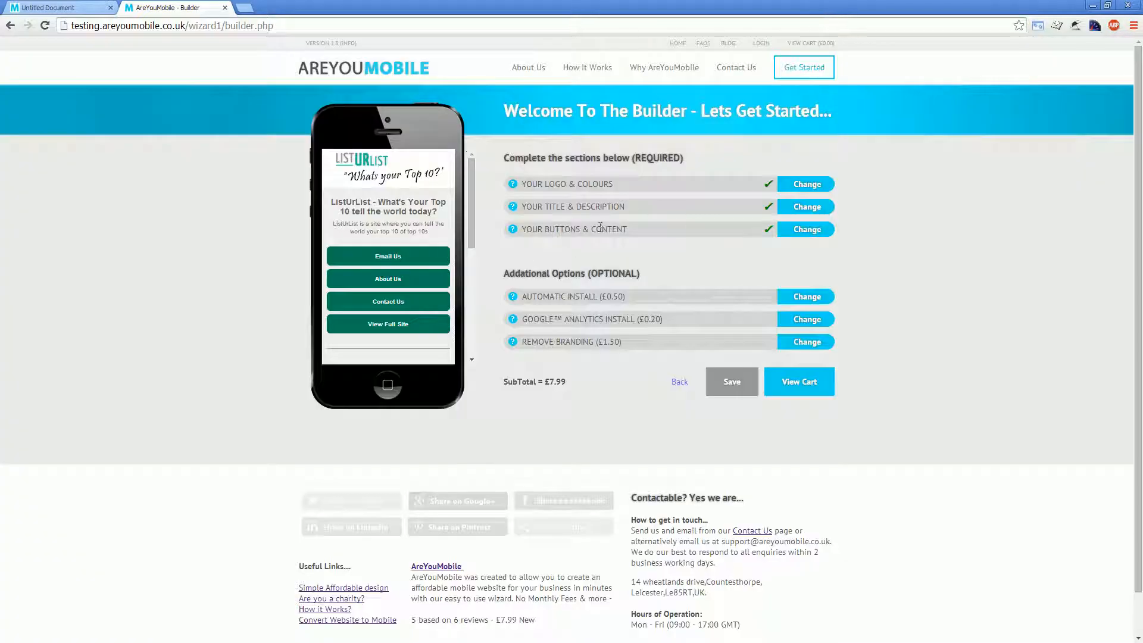
{"action": "left_click", "coordinate": [801, 229]}
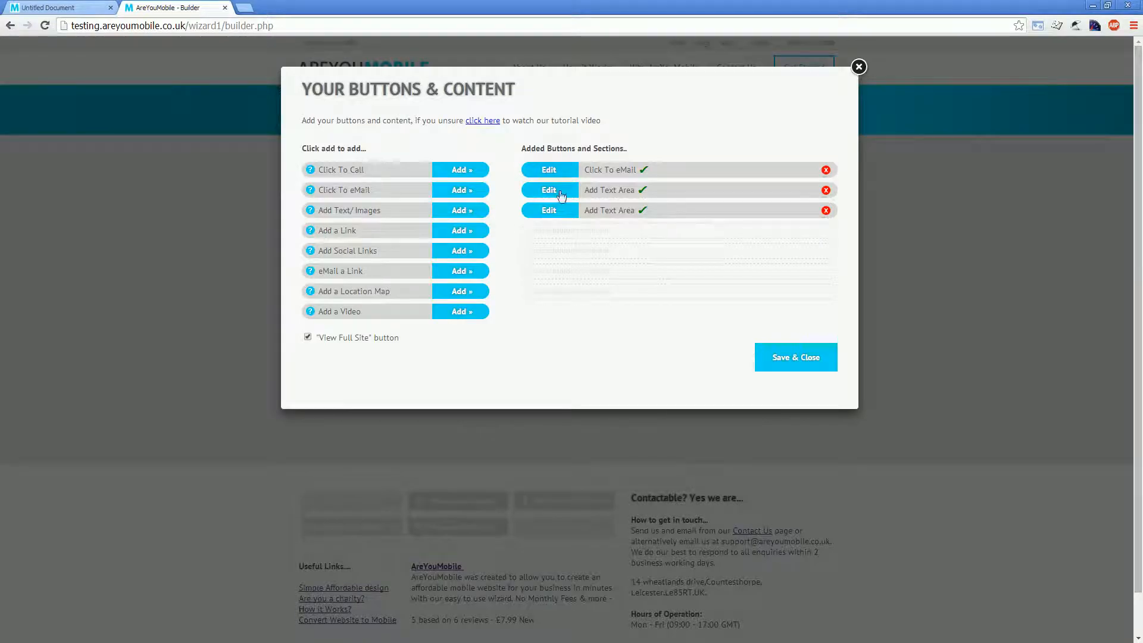
{"action": "left_click", "coordinate": [798, 362]}
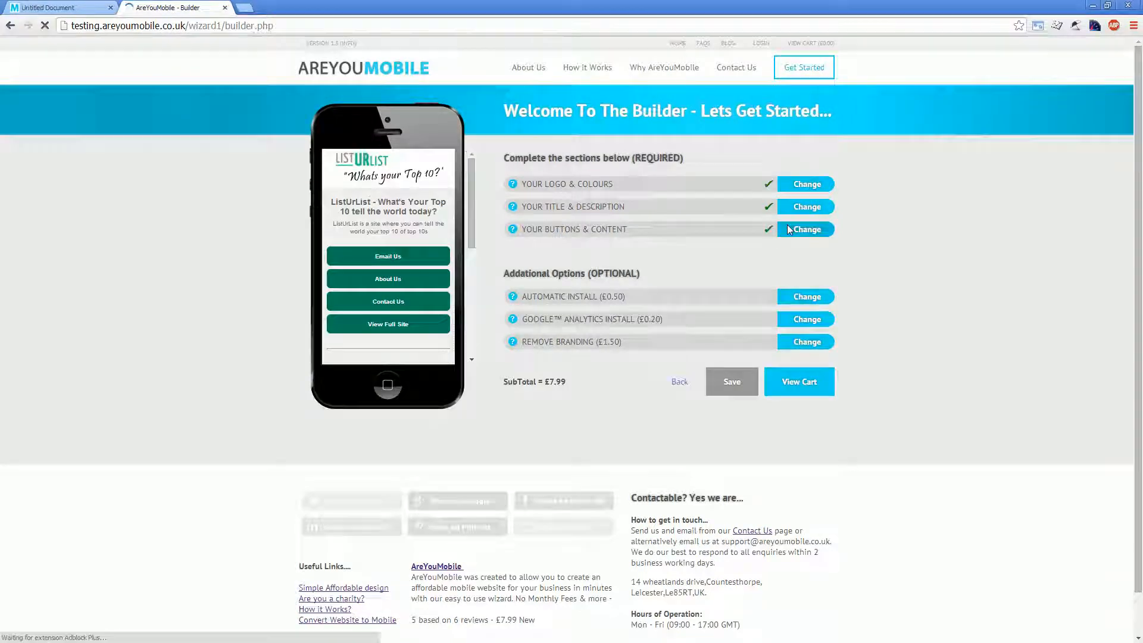
{"action": "left_click", "coordinate": [790, 230]}
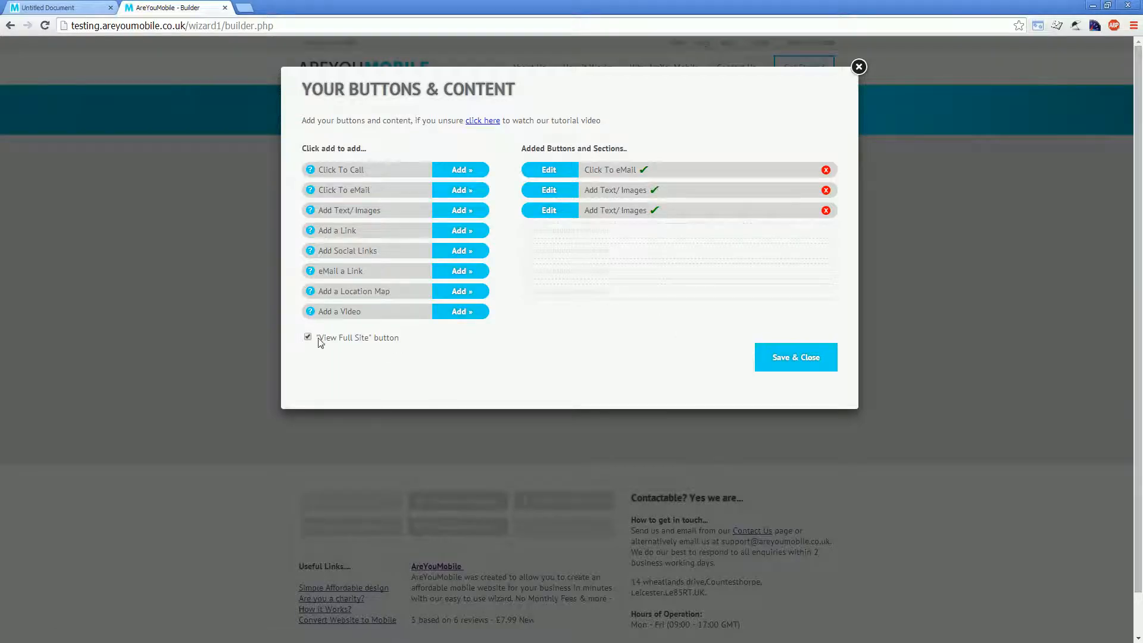
{"action": "left_click", "coordinate": [859, 67]}
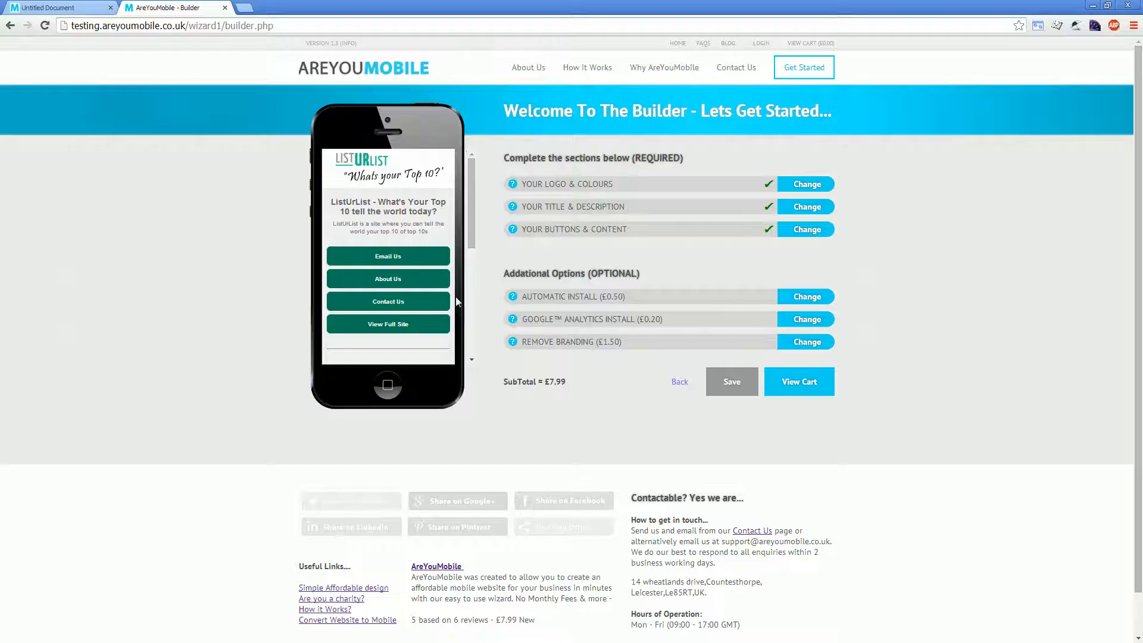
Step: In the buttons and content settings, turn off the "View Full Site" button and add a Click To Call button reading "Call Me" with a phone number
{"action": "left_click", "coordinate": [804, 232]}
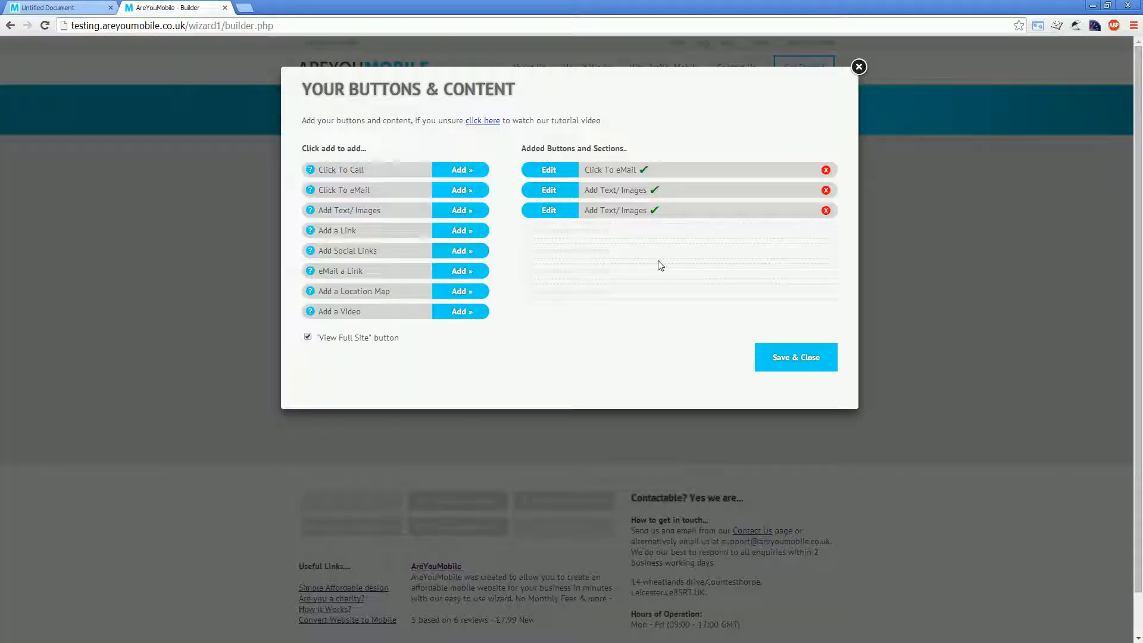
{"action": "left_click", "coordinate": [397, 335]}
{"action": "left_click", "coordinate": [446, 172]}
{"action": "left_click", "coordinate": [475, 187]}
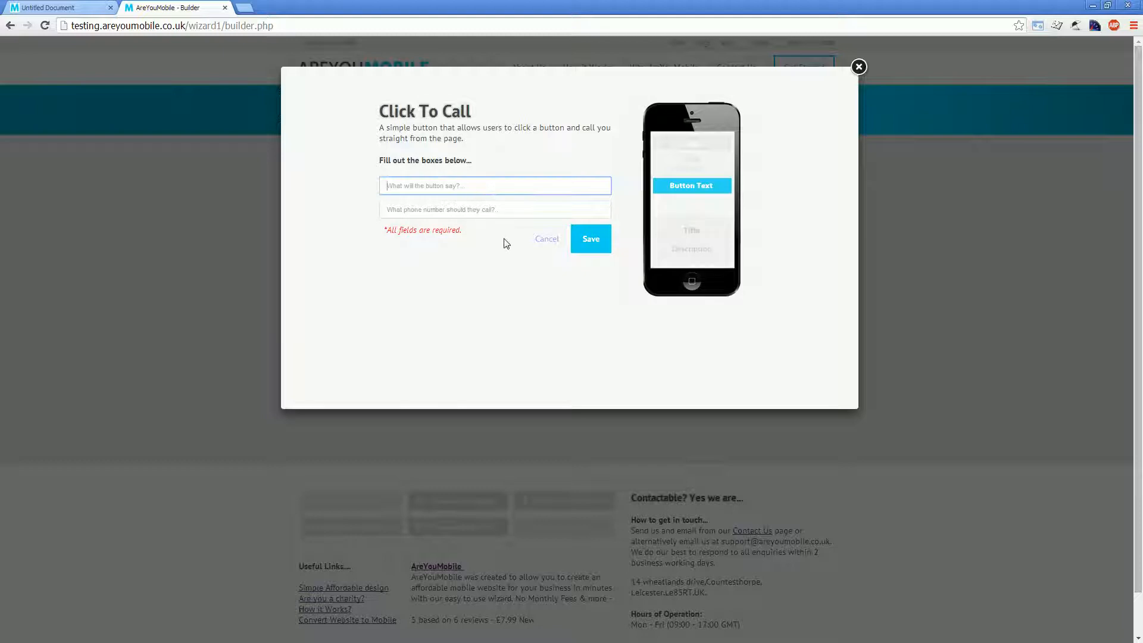
{"action": "type", "text": "Call Me"}
{"action": "key", "text": "Tab"}
{"action": "type", "text": "02112"}
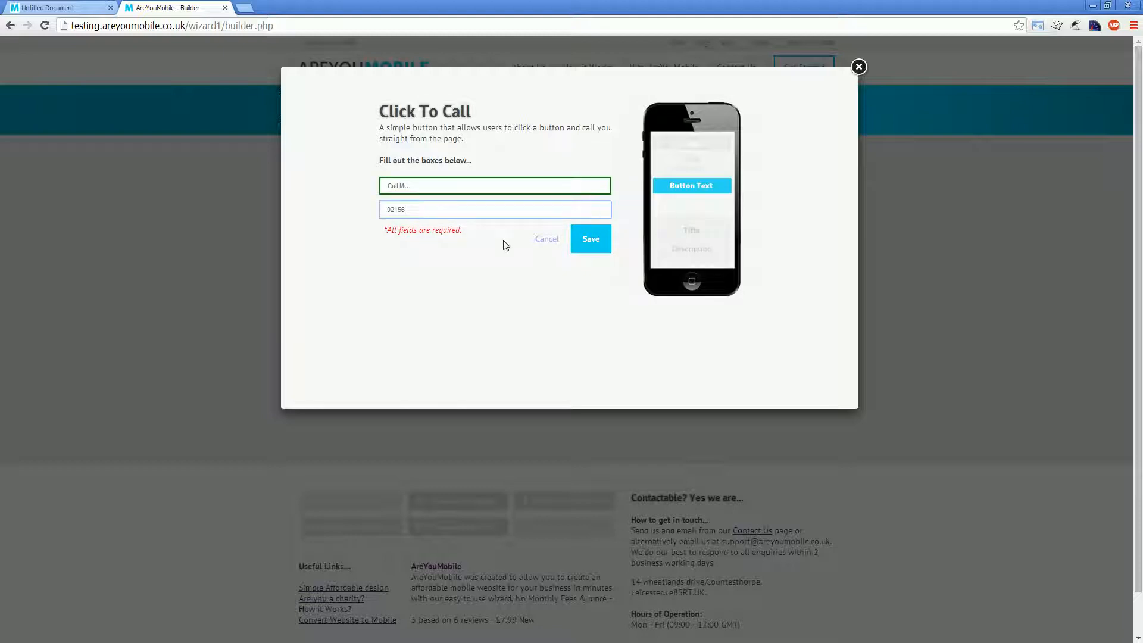
{"action": "left_click", "coordinate": [588, 245]}
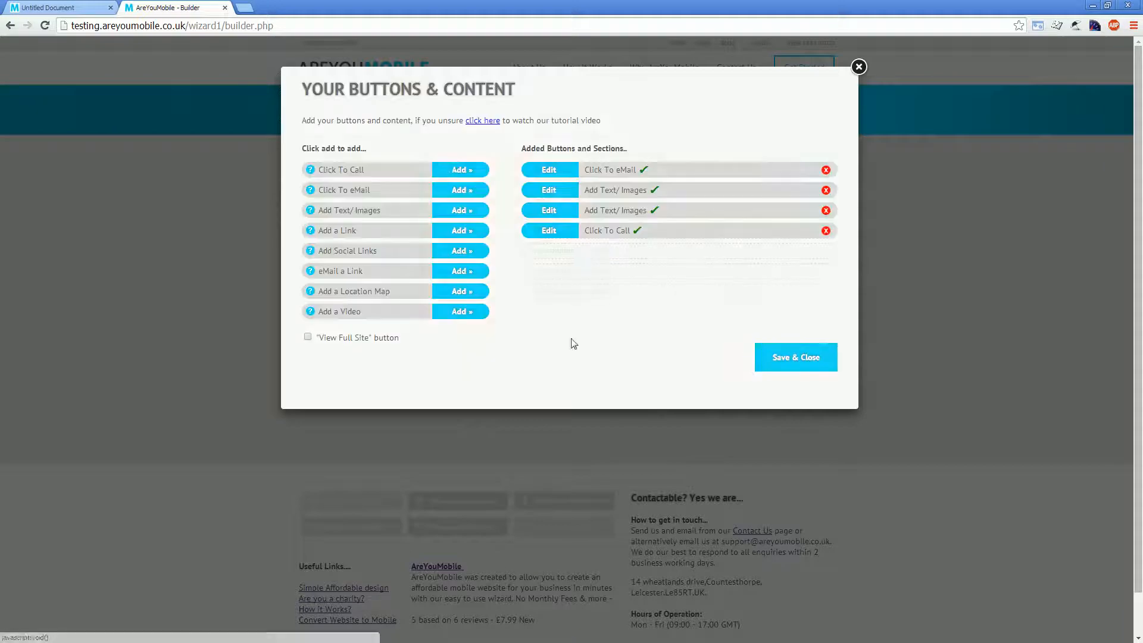
Step: Start a new text/images section with placeholder body "34324324" and both the button text and section heading set to "Services"
{"action": "left_click", "coordinate": [467, 216]}
{"action": "double_click", "coordinate": [407, 234]}
{"action": "type", "text": "34324324"}
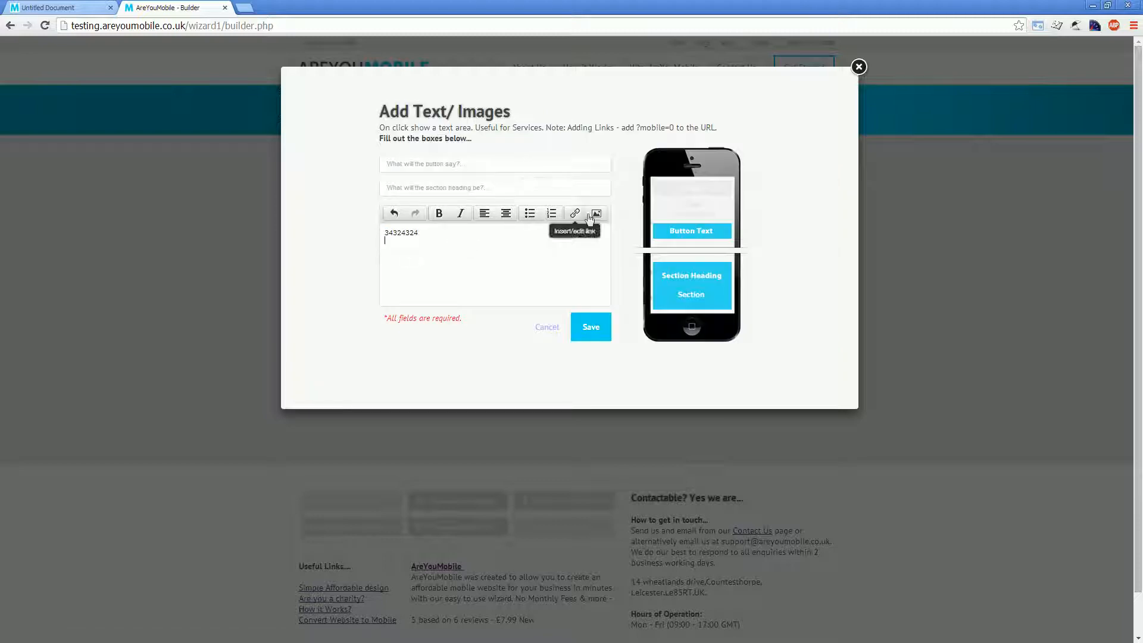
{"action": "left_click", "coordinate": [456, 166]}
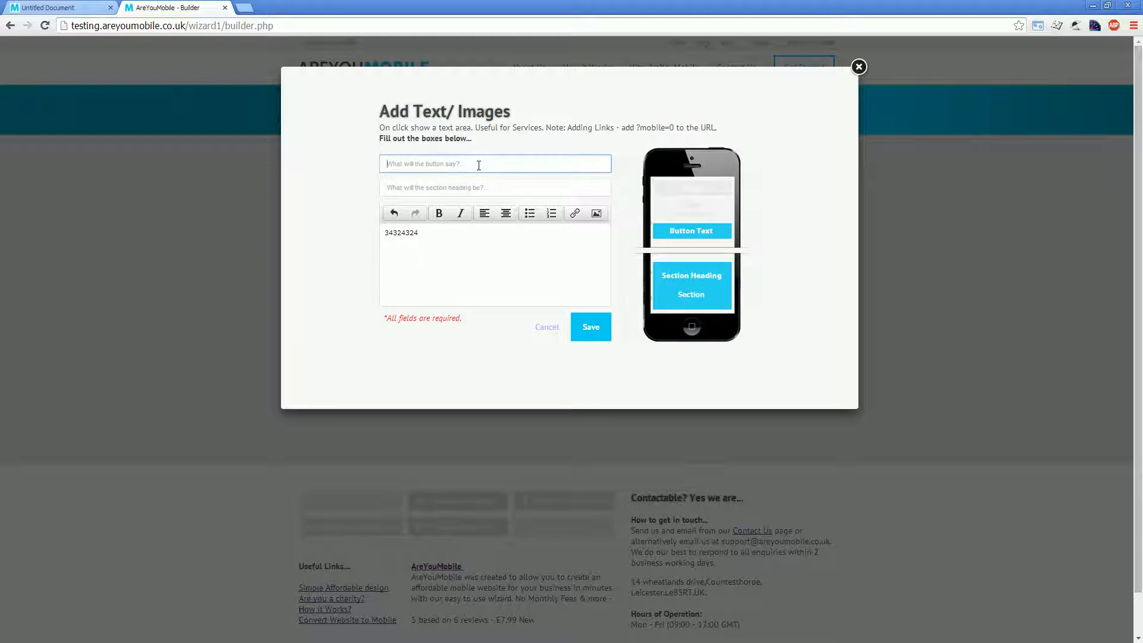
{"action": "type", "text": "Services"}
{"action": "key", "text": "Tab"}
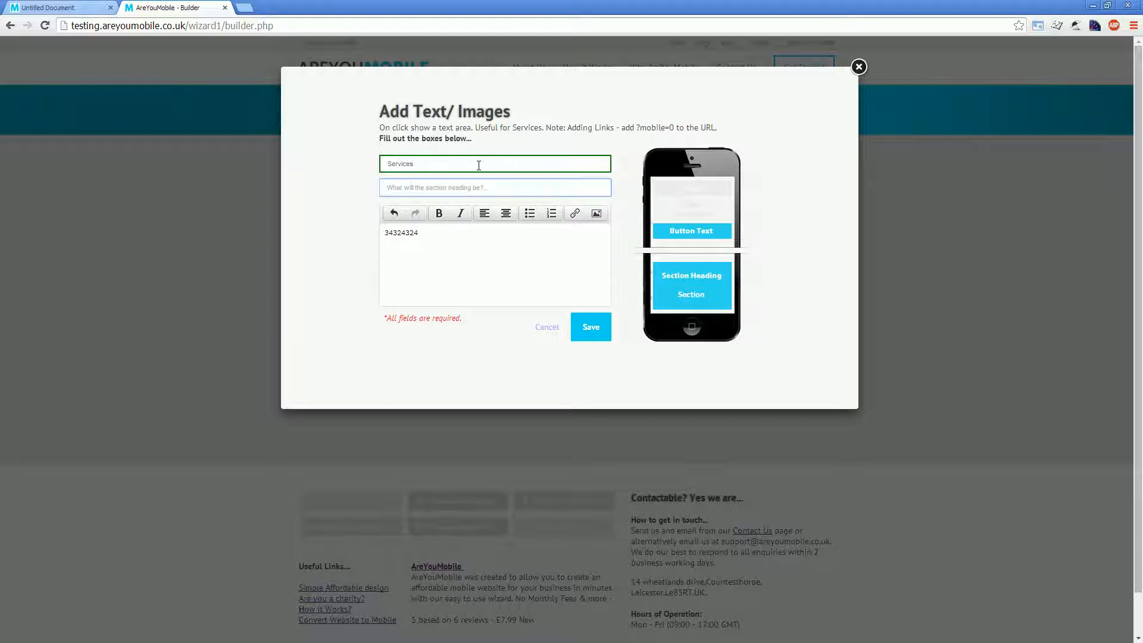
{"action": "type", "text": "Services"}
Step: Replace the Services section's body text with "We offer..." followed by a line reading "Web design"
{"action": "left_click", "coordinate": [446, 235]}
{"action": "left_click_drag", "start_coordinate": [446, 234], "coordinate": [374, 237]}
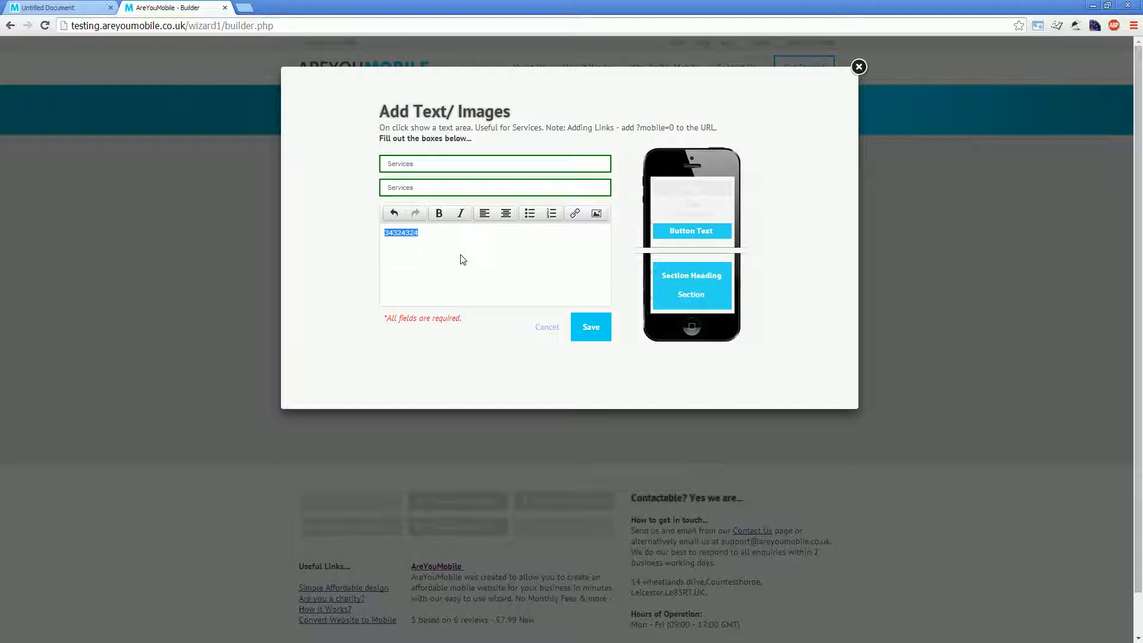
{"action": "type", "text": "We ofde"}
{"action": "key", "text": "BackSpace"}
{"action": "key", "text": "BackSpace"}
{"action": "type", "text": "fer... "}
{"action": "type", "text": "Web d"}
{"action": "type", "text": "esign"}
Step: Turn the "Web design" line into a bulleted list, add a "Hosting" bullet and save the Services section
{"action": "left_click_drag", "start_coordinate": [384, 248], "coordinate": [426, 249]}
{"action": "left_click", "coordinate": [529, 213]}
{"action": "left_click", "coordinate": [493, 286]}
{"action": "left_click", "coordinate": [461, 258]}
{"action": "key", "text": "Return"}
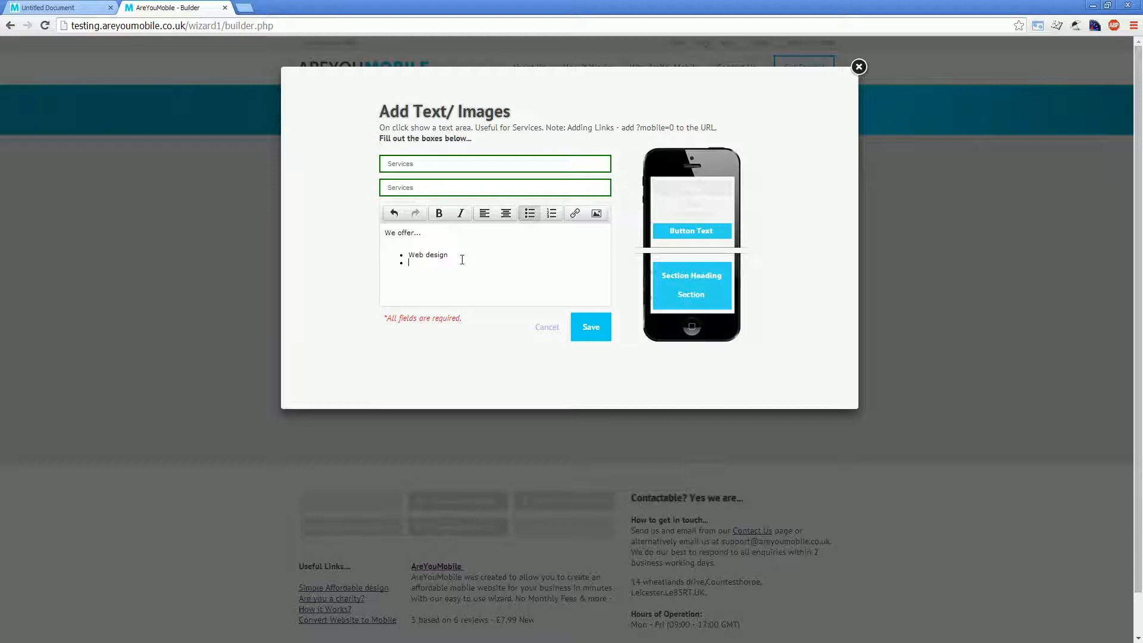
{"action": "type", "text": "Hosting"}
{"action": "left_click", "coordinate": [587, 334]}
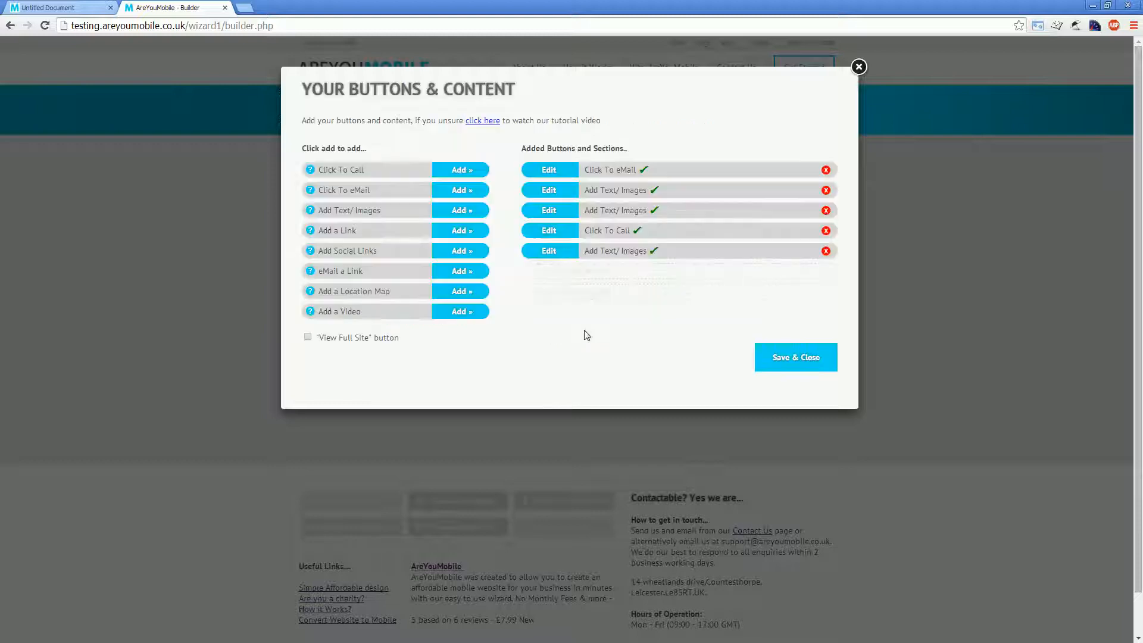
{"action": "left_click", "coordinate": [461, 230]}
{"action": "left_click", "coordinate": [461, 252]}
{"action": "left_click", "coordinate": [432, 182]}
{"action": "type", "text": "http://"}
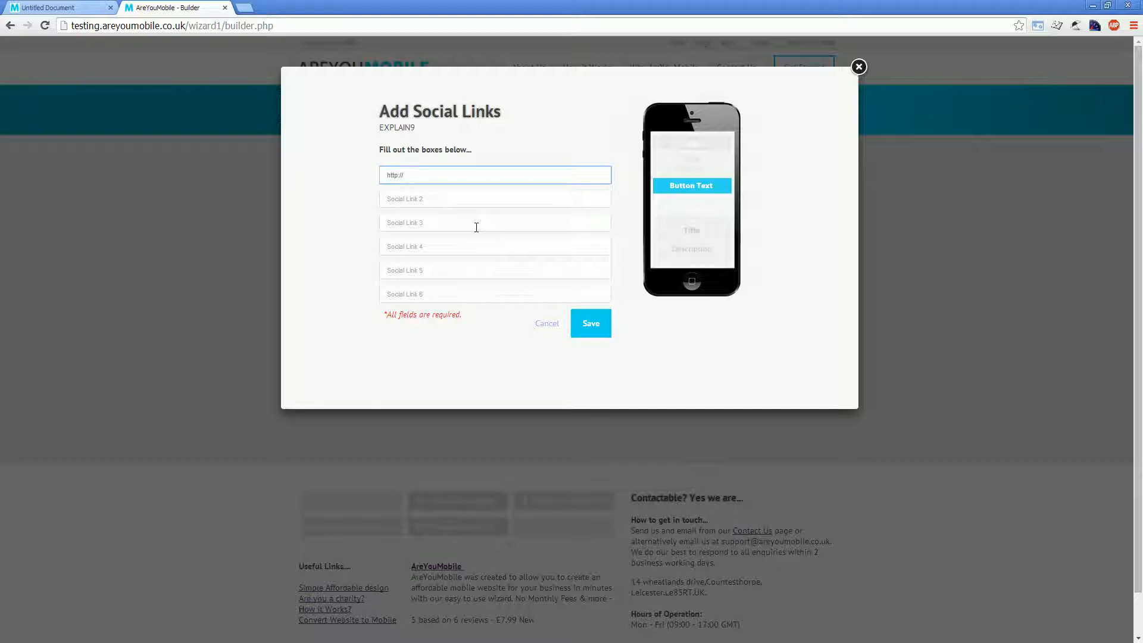
{"action": "type", "text": "www.t"}
{"action": "type", "text": "w"}
{"action": "type", "text": "itter.com"}
{"action": "type", "text": "/designing4ages"}
{"action": "key", "text": "ctrl+shift+Left"}
{"action": "type", "text": "areyoumobile1"}
{"action": "key", "text": "ctrl+a"}
{"action": "key", "text": "ctrl+c"}
{"action": "left_click", "coordinate": [433, 199]}
{"action": "key", "text": "ctrl+v"}
{"action": "double_click", "coordinate": [430, 200]}
{"action": "type", "text": "facebook"}
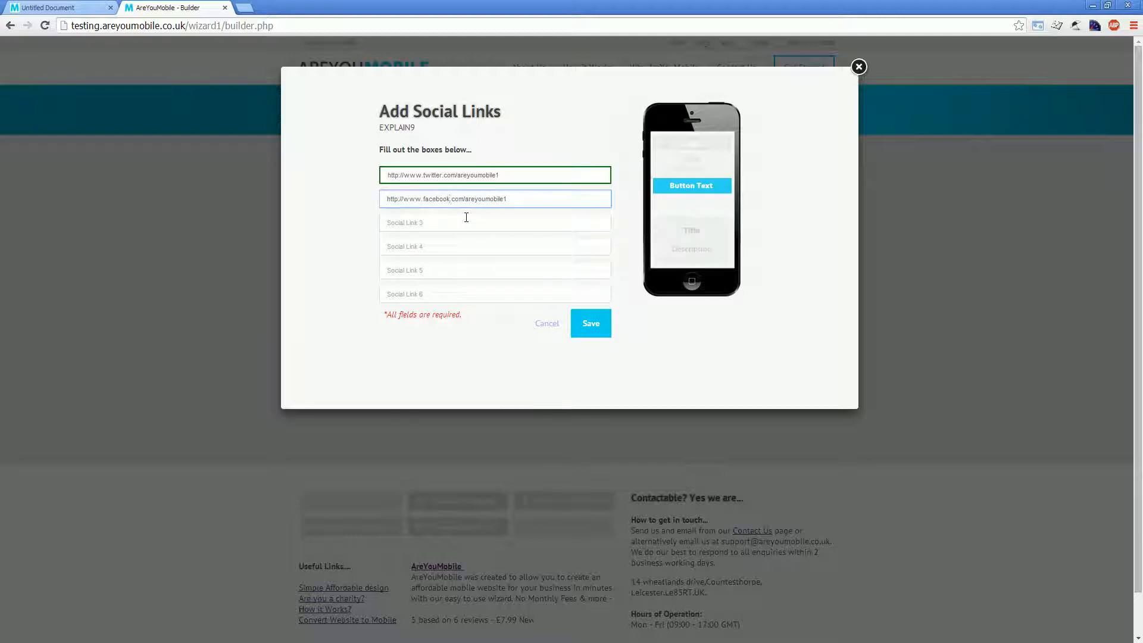
{"action": "left_click", "coordinate": [467, 219]}
{"action": "key", "text": "ctrl+v"}
{"action": "double_click", "coordinate": [438, 223]}
{"action": "type", "text": "google"}
{"action": "left_click", "coordinate": [435, 248]}
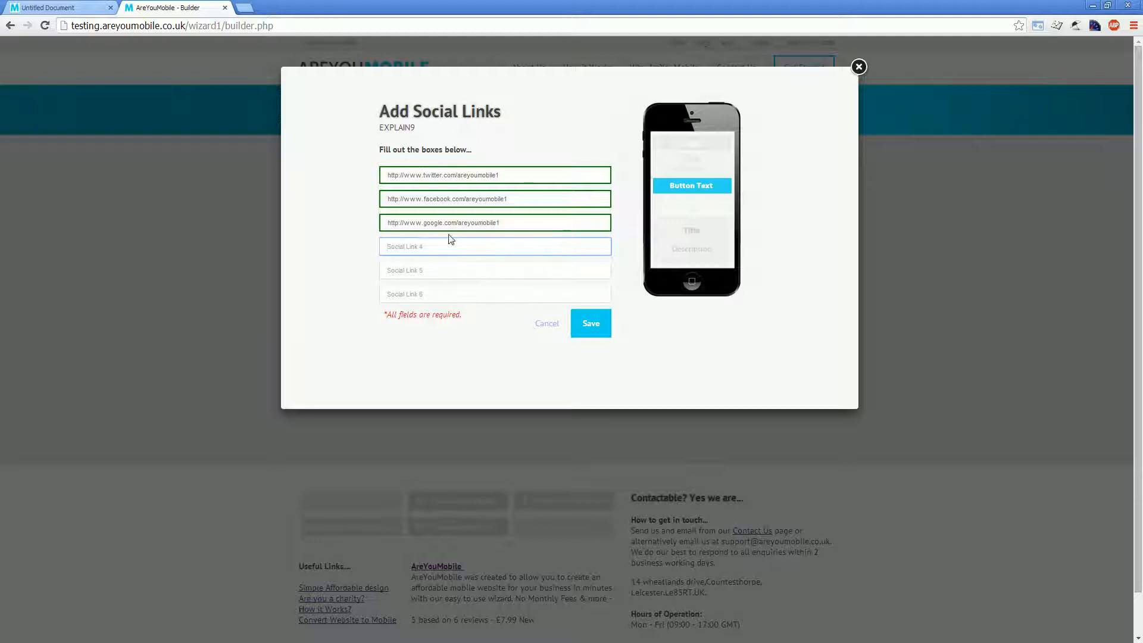
{"action": "key", "text": "ctrl+v"}
{"action": "left_click", "coordinate": [443, 247]}
{"action": "type", "text": "x"}
{"action": "left_click", "coordinate": [496, 370]}
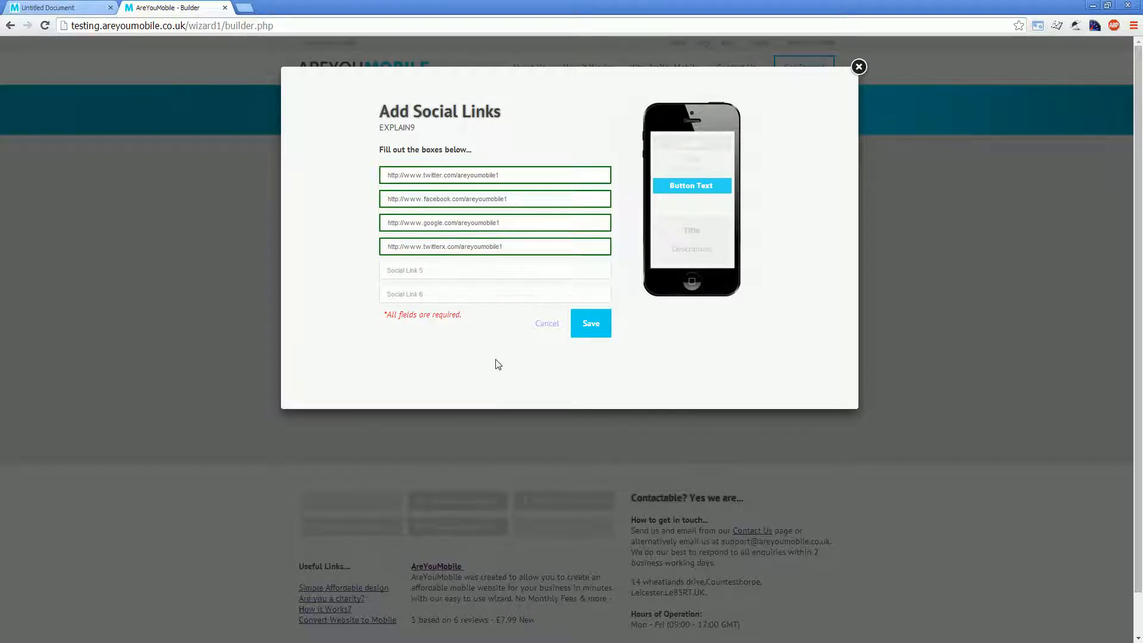
{"action": "left_click", "coordinate": [592, 325]}
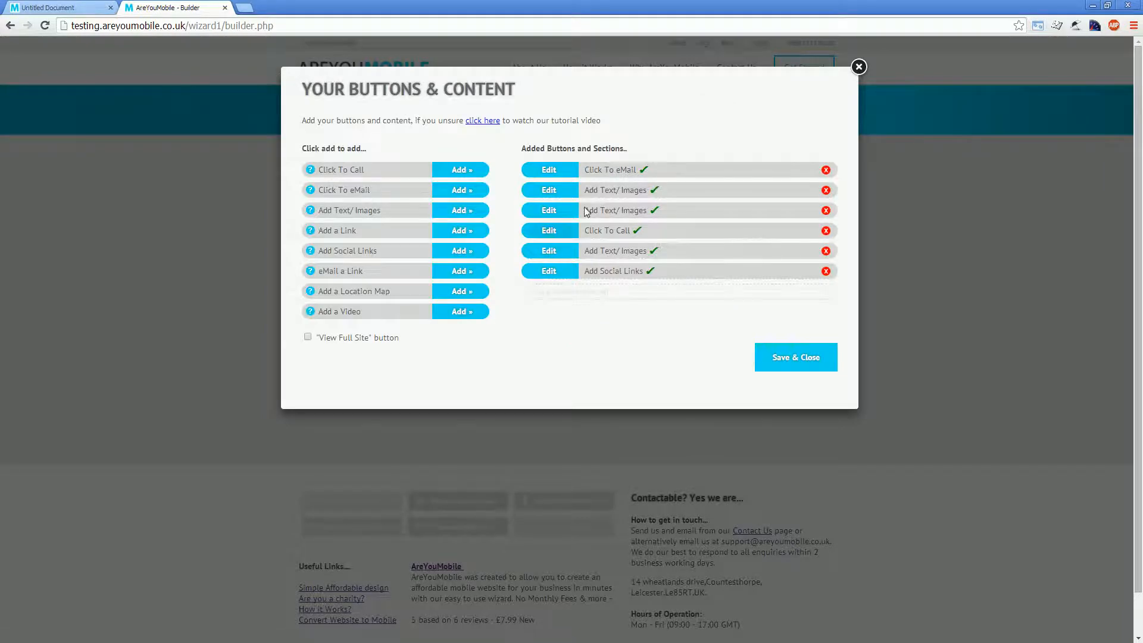
Step: Start a new eMail a Link button and replace its default message with "Please goto this link when your on"
{"action": "left_click", "coordinate": [465, 272]}
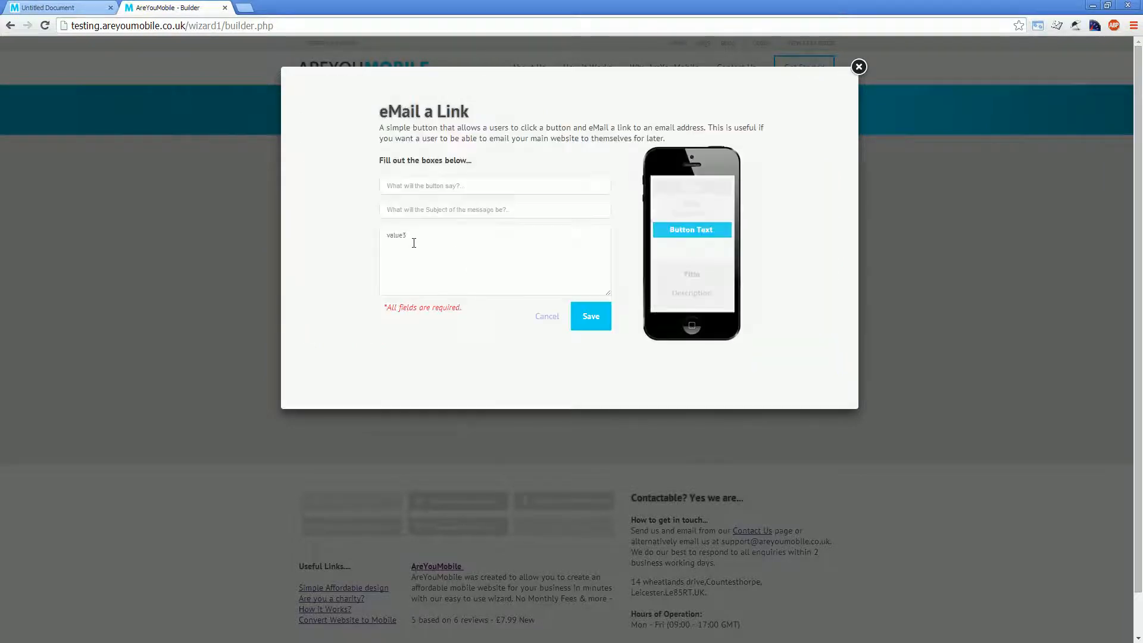
{"action": "left_click", "coordinate": [390, 230]}
{"action": "left_click", "coordinate": [426, 230]}
{"action": "left_click_drag", "start_coordinate": [427, 230], "coordinate": [347, 230]}
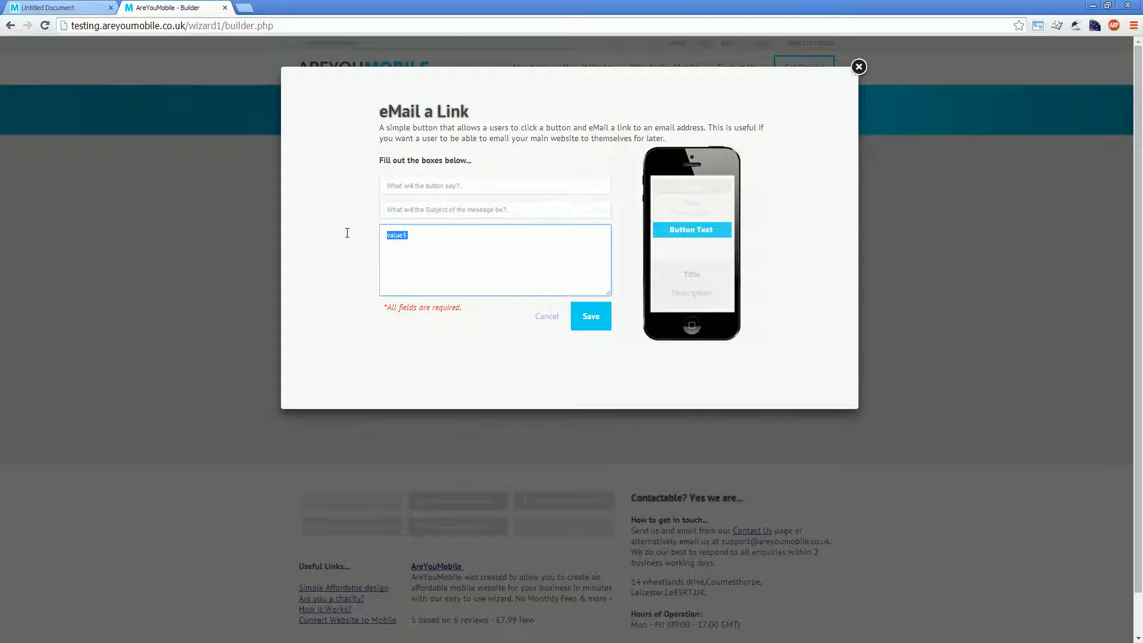
{"action": "type", "text": "Please goto this link when your on"}
Step: Replace the email link's message with "Hey your friend has sent you this link"
{"action": "key", "text": "ctrl+a"}
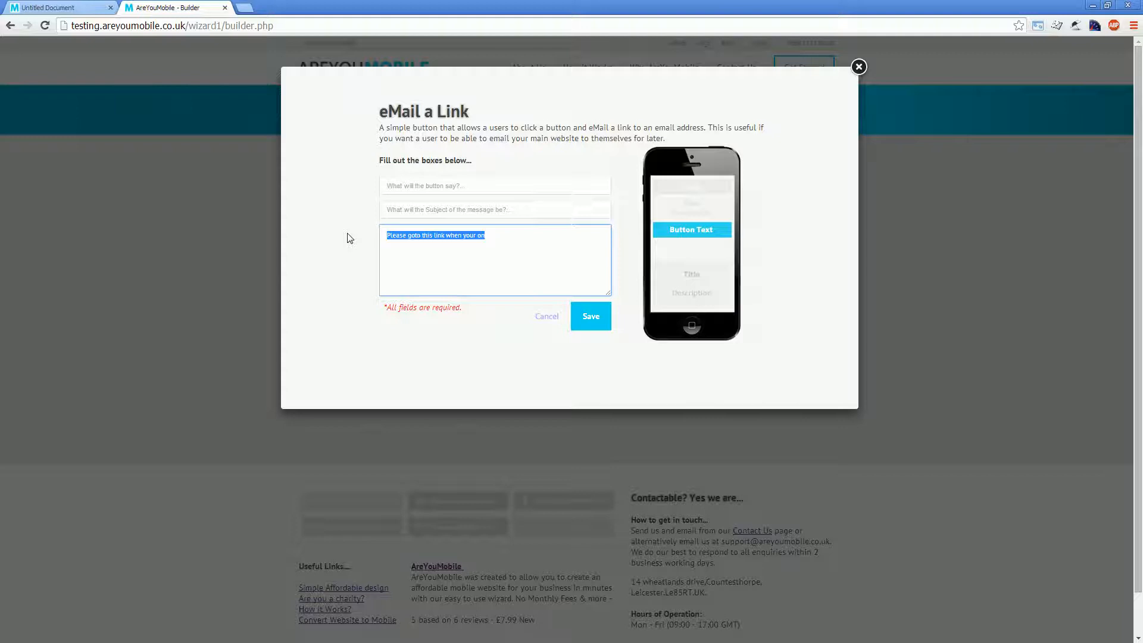
{"action": "type", "text": "Hey john"}
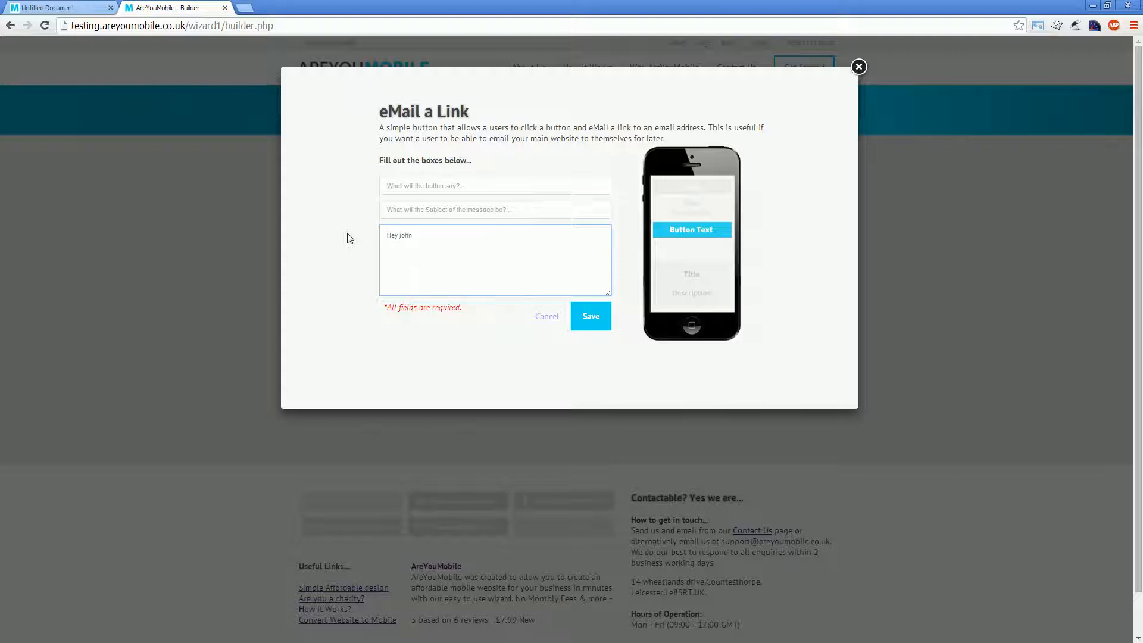
{"action": "key", "text": "ctrl+shift+Left"}
{"action": "type", "text": "your friend has sent you this link"}
Step: Set the email link's button text to "Send email" and its subject to "Hey buddy", and save it
{"action": "left_click", "coordinate": [441, 185]}
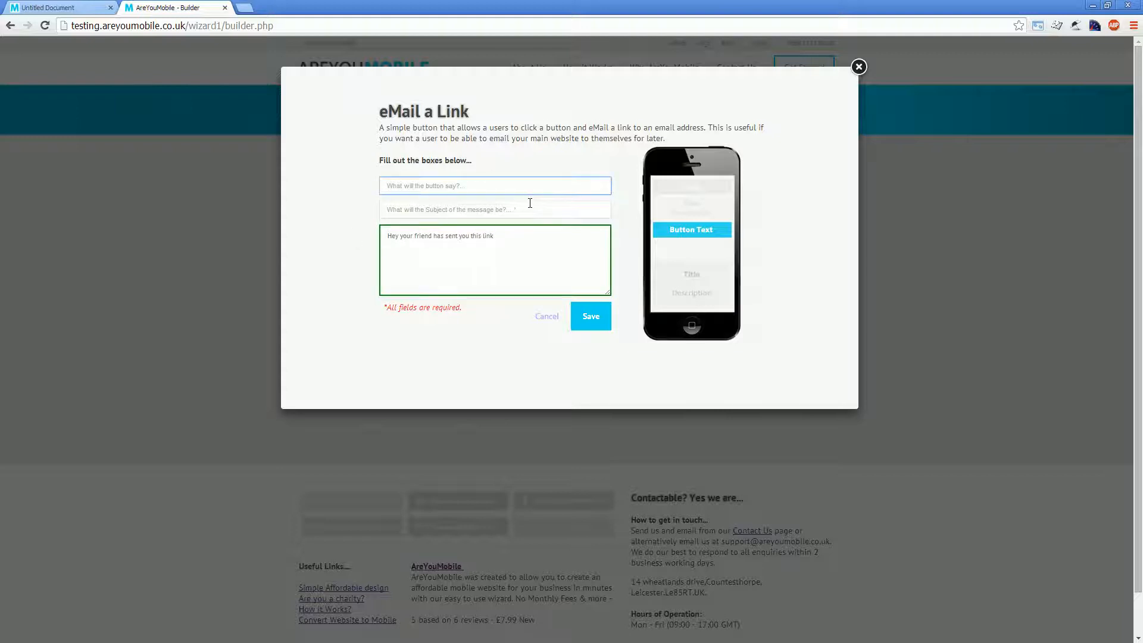
{"action": "type", "text": "Send email"}
{"action": "left_click", "coordinate": [521, 203]}
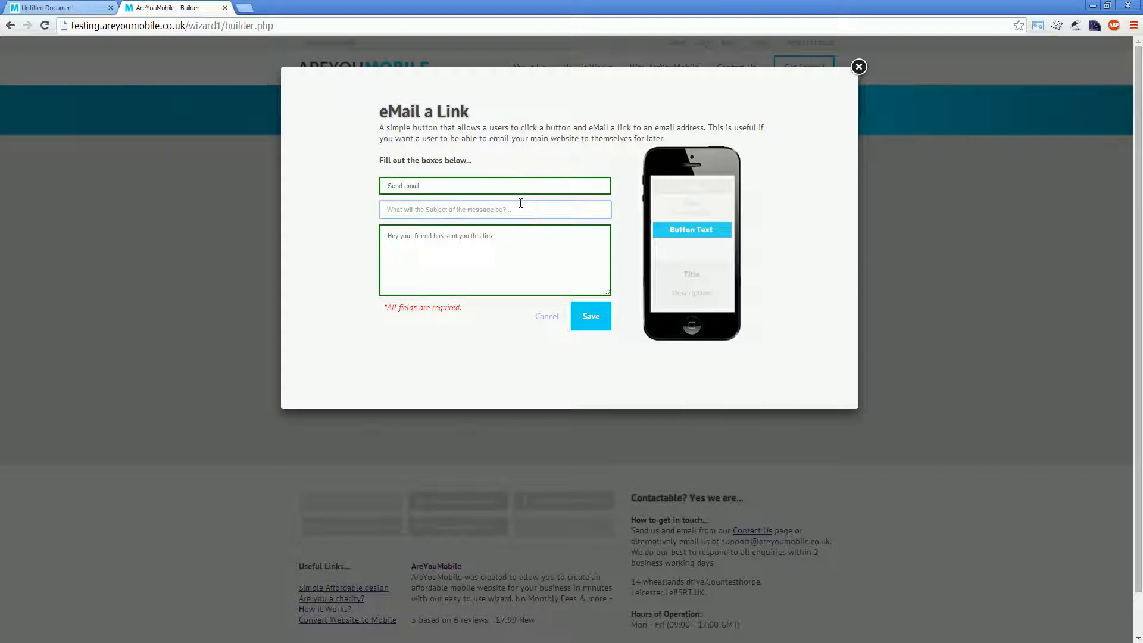
{"action": "type", "text": "Hey"}
{"action": "type", "text": "buddy"}
{"action": "left_click", "coordinate": [583, 312]}
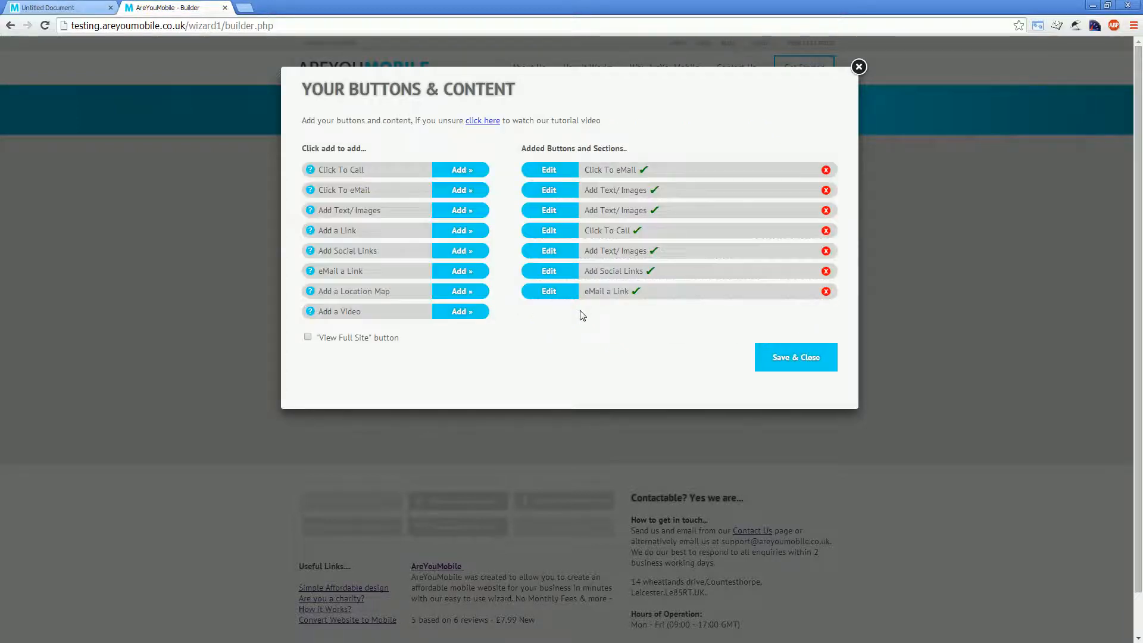
Step: Try to add a location map, and remove the Click To eMail button and the first text/images section from the added items
{"action": "left_click", "coordinate": [453, 298]}
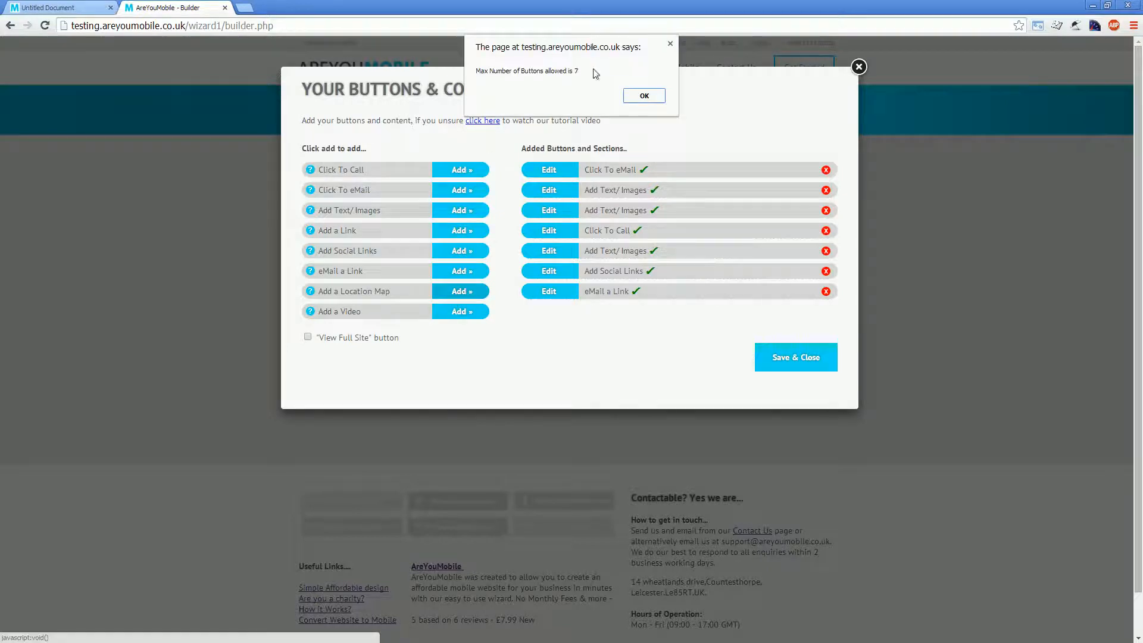
{"action": "left_click", "coordinate": [643, 94]}
{"action": "left_click", "coordinate": [826, 169]}
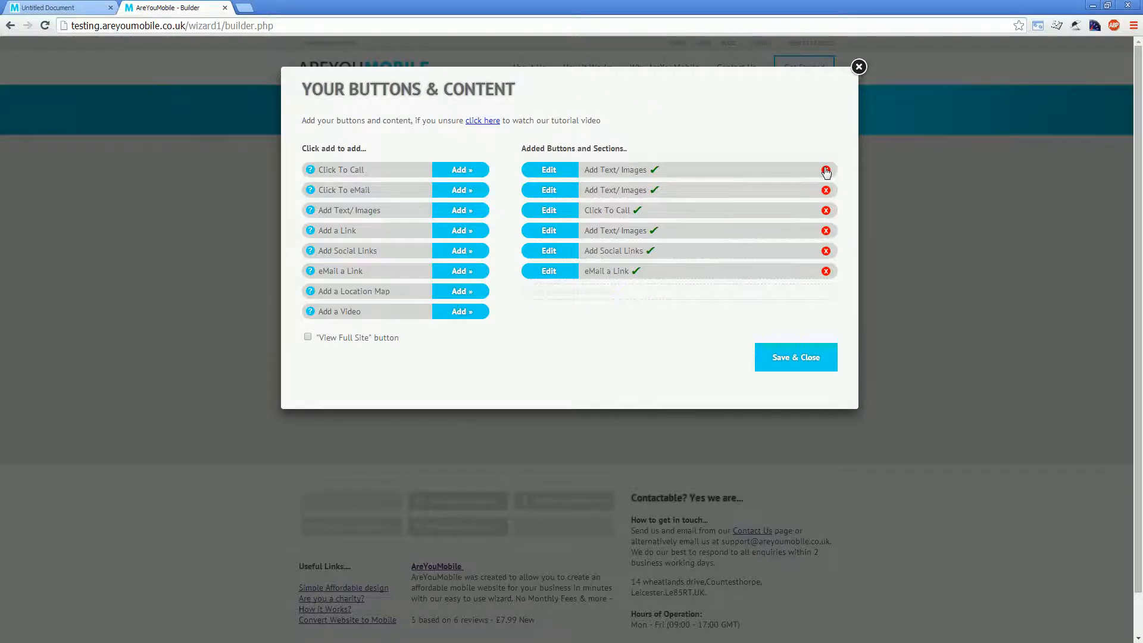
{"action": "left_click", "coordinate": [826, 170]}
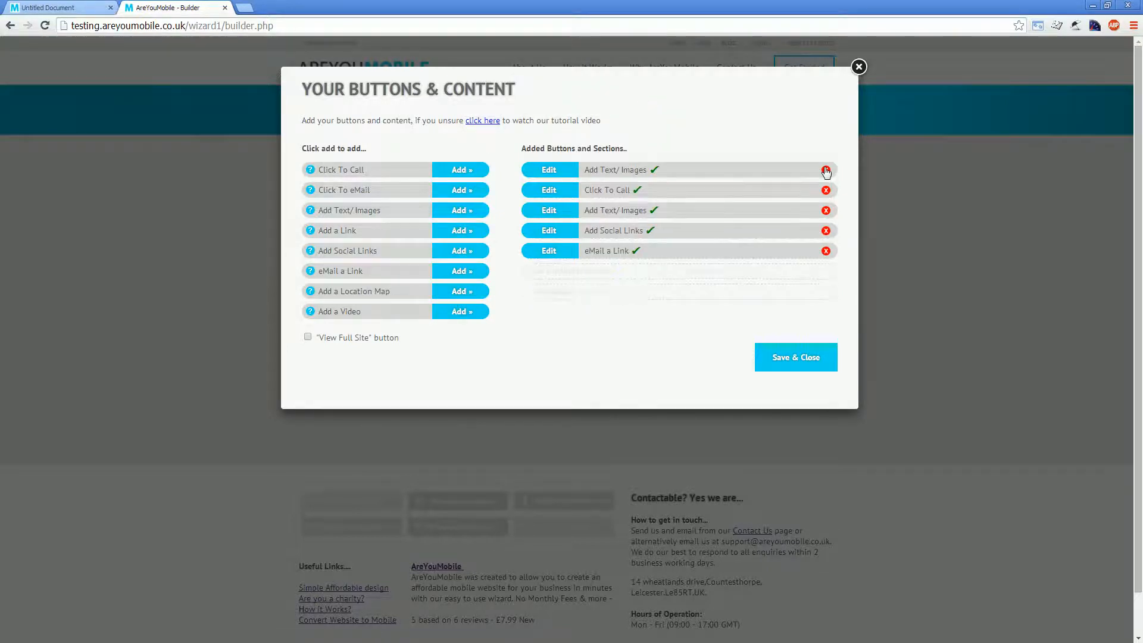
{"action": "left_click", "coordinate": [459, 292]}
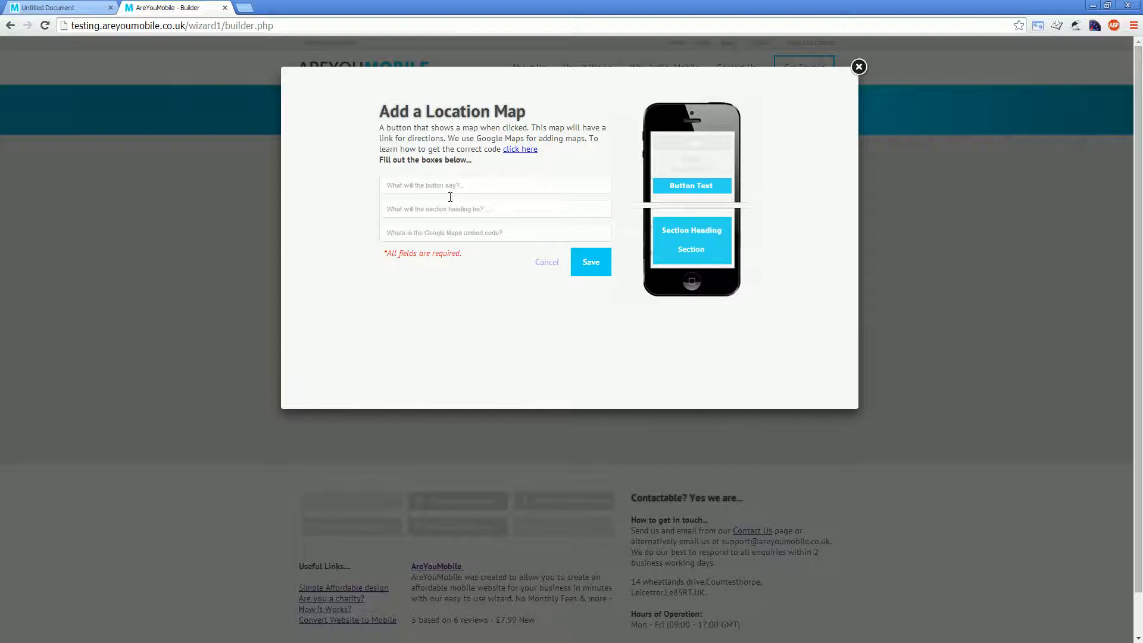
{"action": "left_click", "coordinate": [545, 263]}
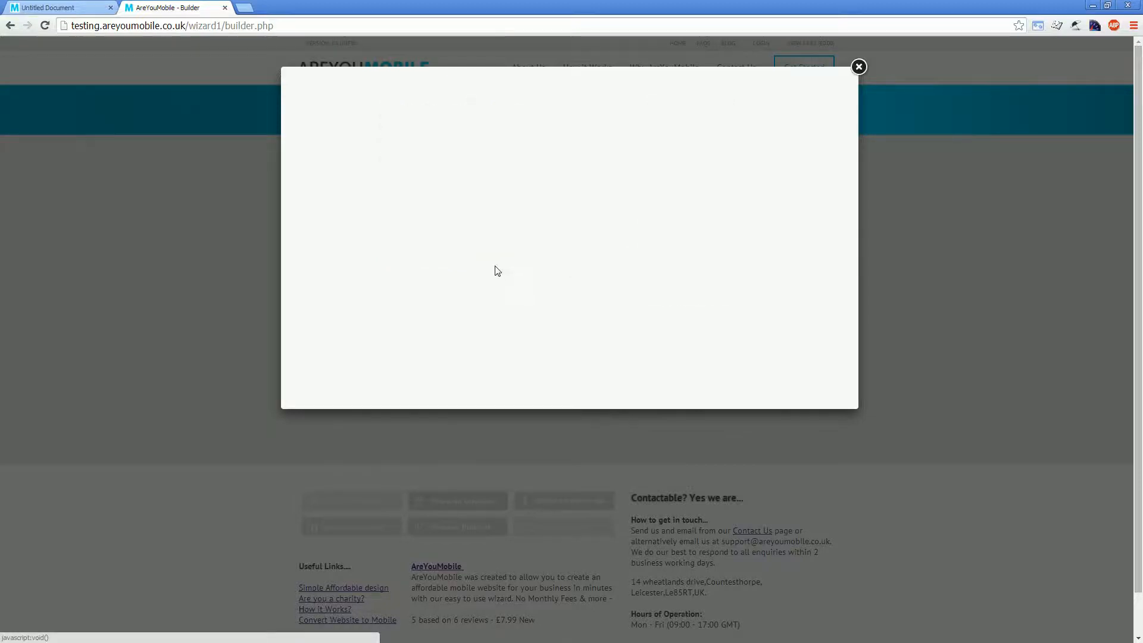
{"action": "left_click", "coordinate": [456, 312]}
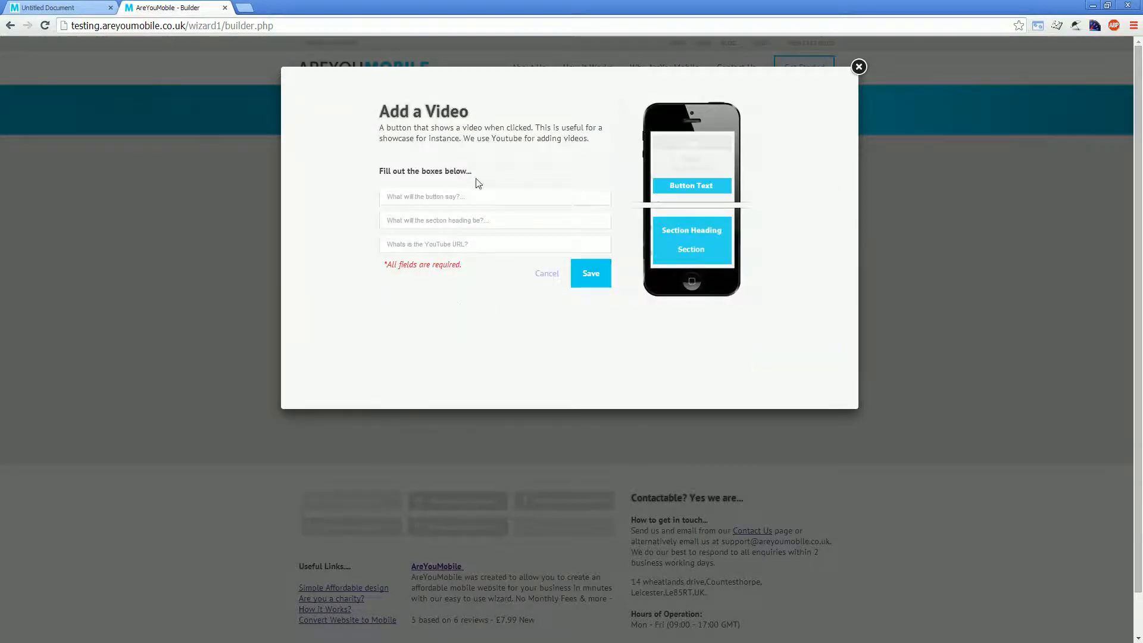
{"action": "left_click", "coordinate": [478, 245]}
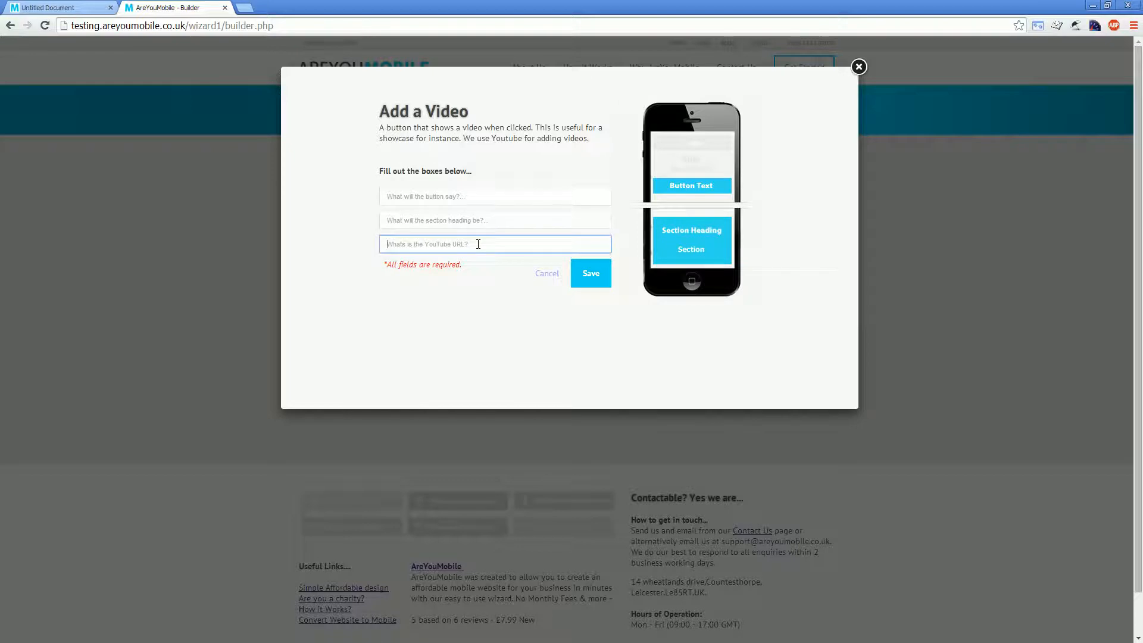
{"action": "left_click", "coordinate": [475, 286]}
{"action": "left_click", "coordinate": [477, 201]}
{"action": "left_click", "coordinate": [477, 221]}
{"action": "left_click", "coordinate": [545, 274]}
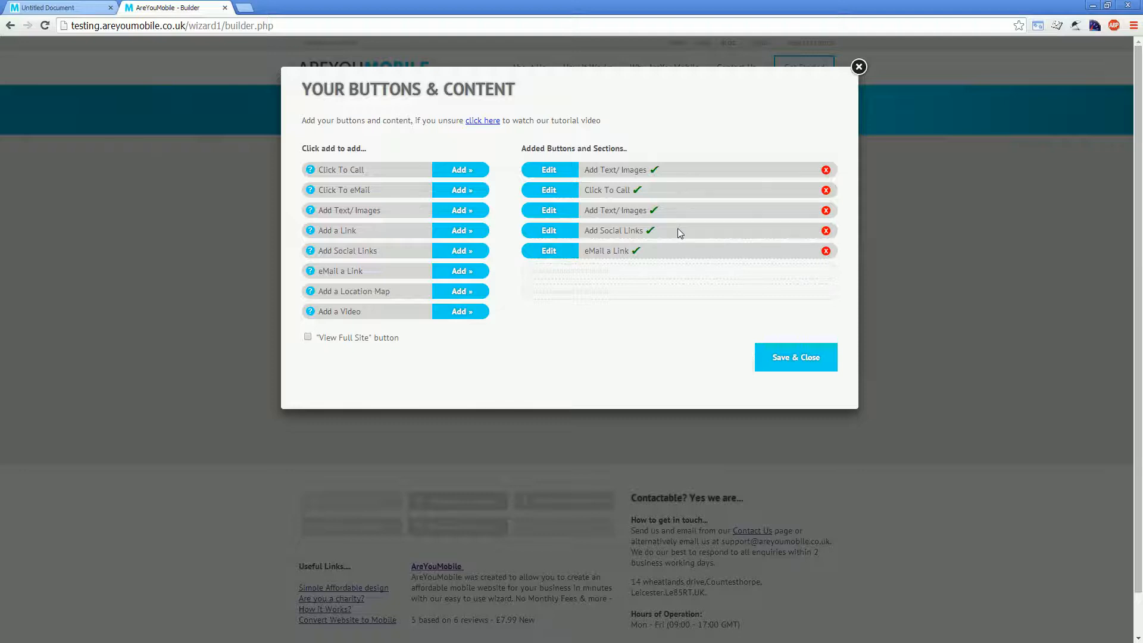
Step: Move the social links section up to second place among the added buttons and sections
{"action": "left_click_drag", "start_coordinate": [677, 227], "coordinate": [676, 192]}
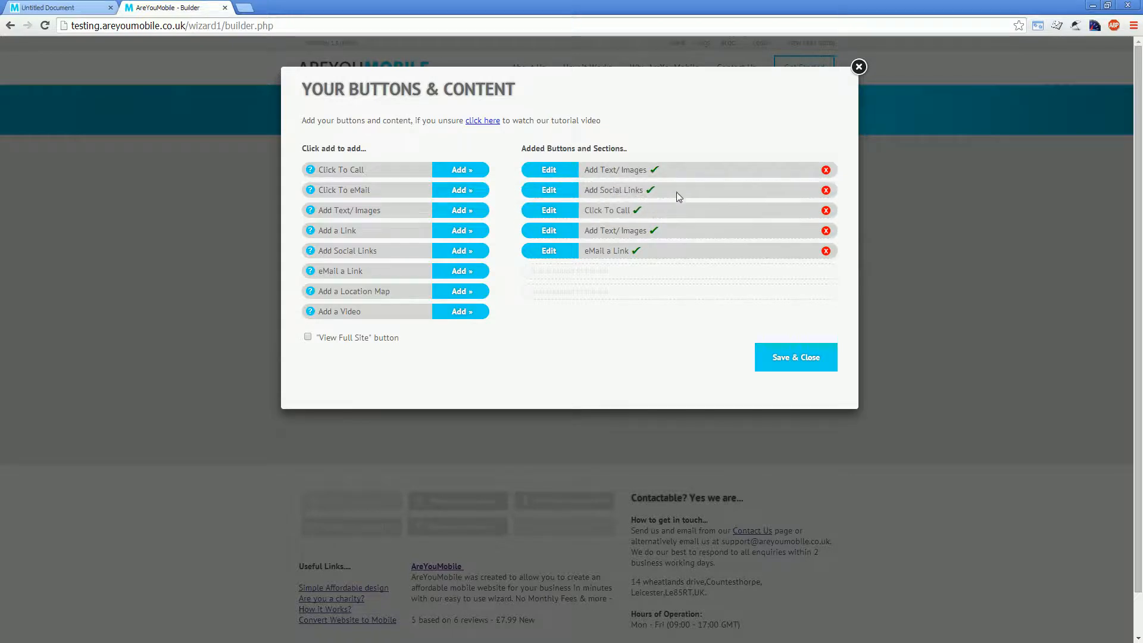
Step: Save the buttons and content setup and try the Back To Top button below the Services section in the phone preview
{"action": "left_click", "coordinate": [794, 365]}
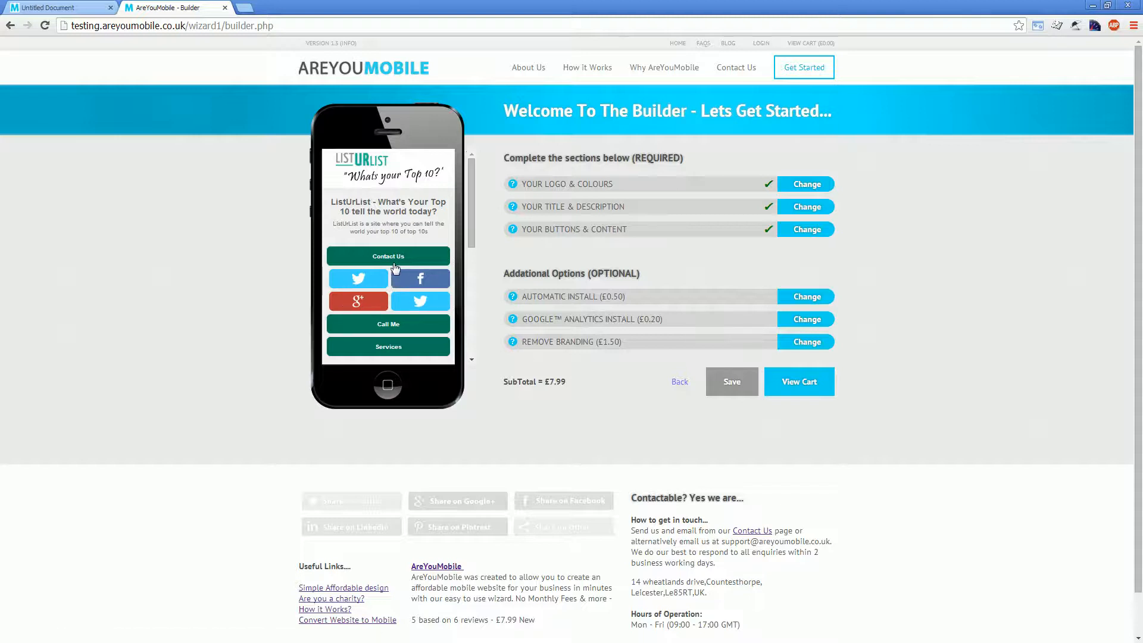
{"action": "scroll", "coordinate": [395, 267], "scroll_direction": "down", "scroll_amount": 1}
{"action": "scroll", "coordinate": [396, 267], "scroll_direction": "down", "scroll_amount": 5}
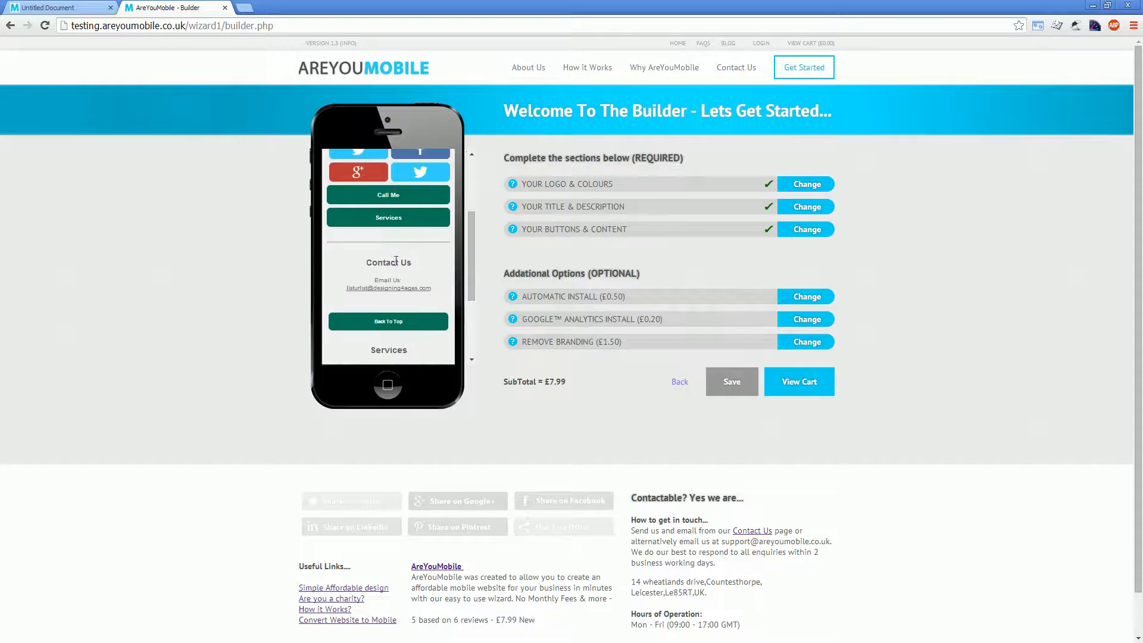
{"action": "scroll", "coordinate": [396, 232], "scroll_direction": "down", "scroll_amount": 3}
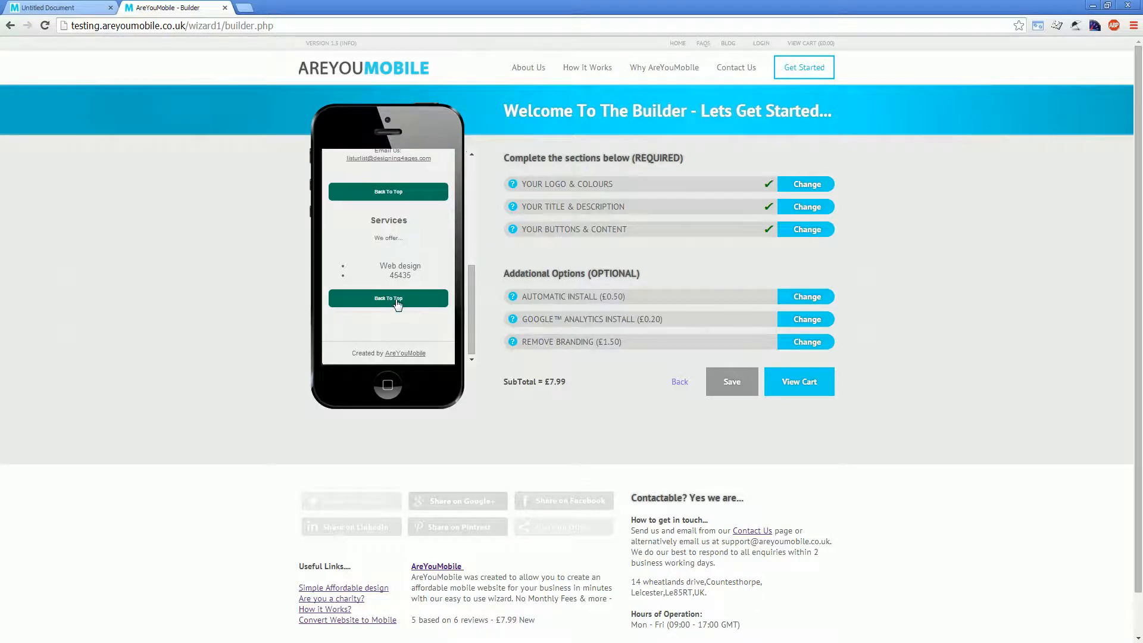
{"action": "left_click", "coordinate": [397, 303]}
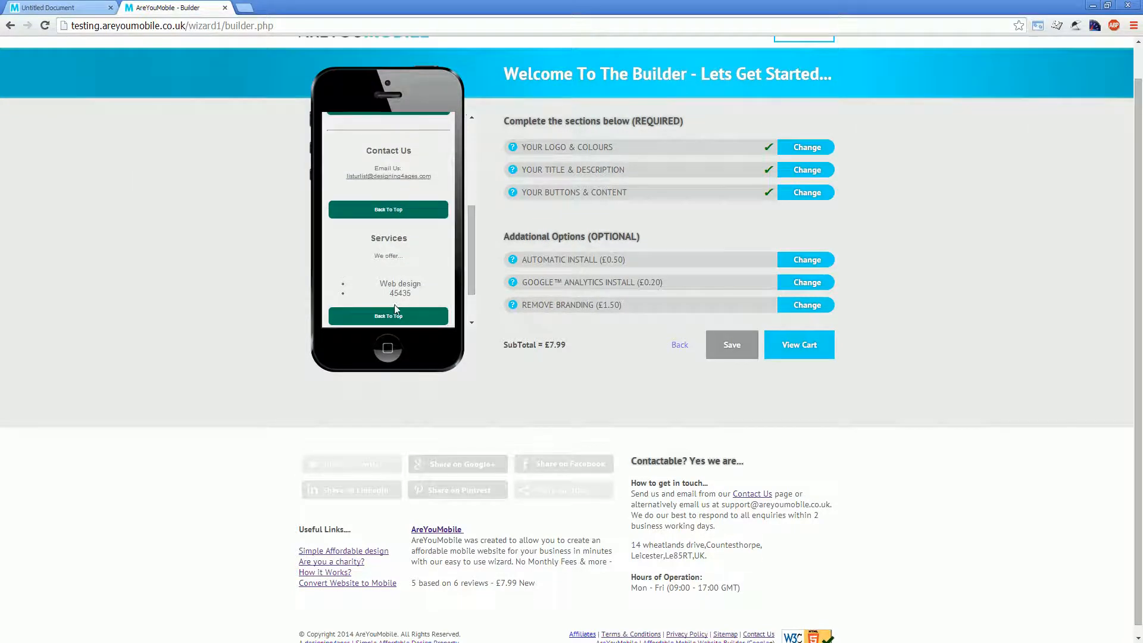
Step: Examine the social links, Contact Us and Services sections in the phone preview
{"action": "scroll", "coordinate": [396, 309], "scroll_direction": "up", "scroll_amount": 1}
{"action": "scroll", "coordinate": [395, 291], "scroll_direction": "down", "scroll_amount": 5}
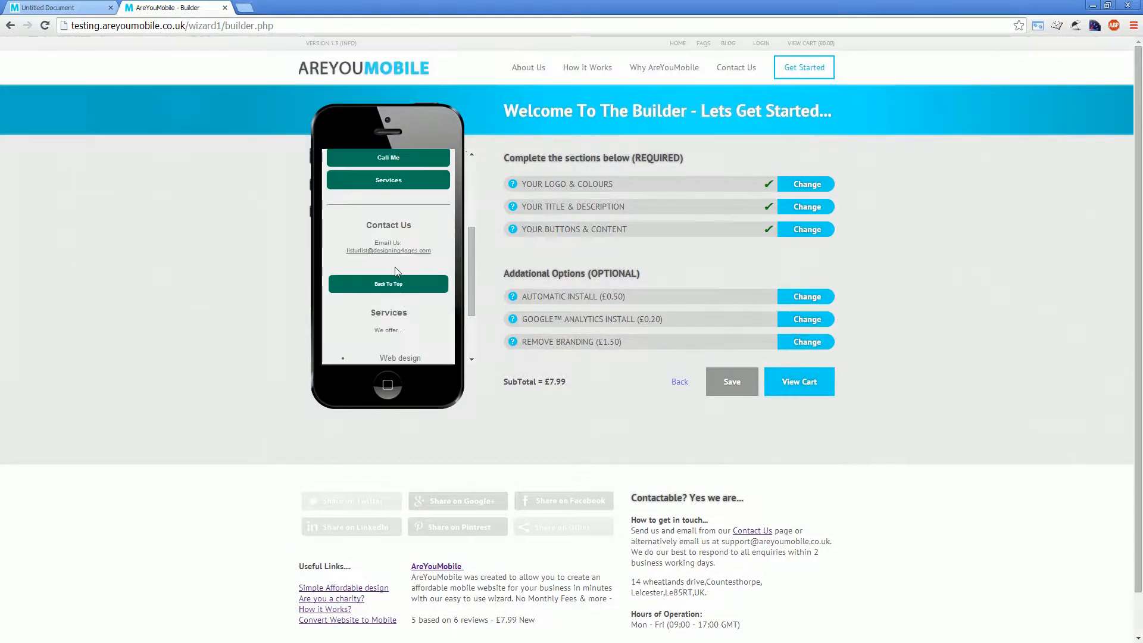
{"action": "scroll", "coordinate": [390, 255], "scroll_direction": "up", "scroll_amount": 3}
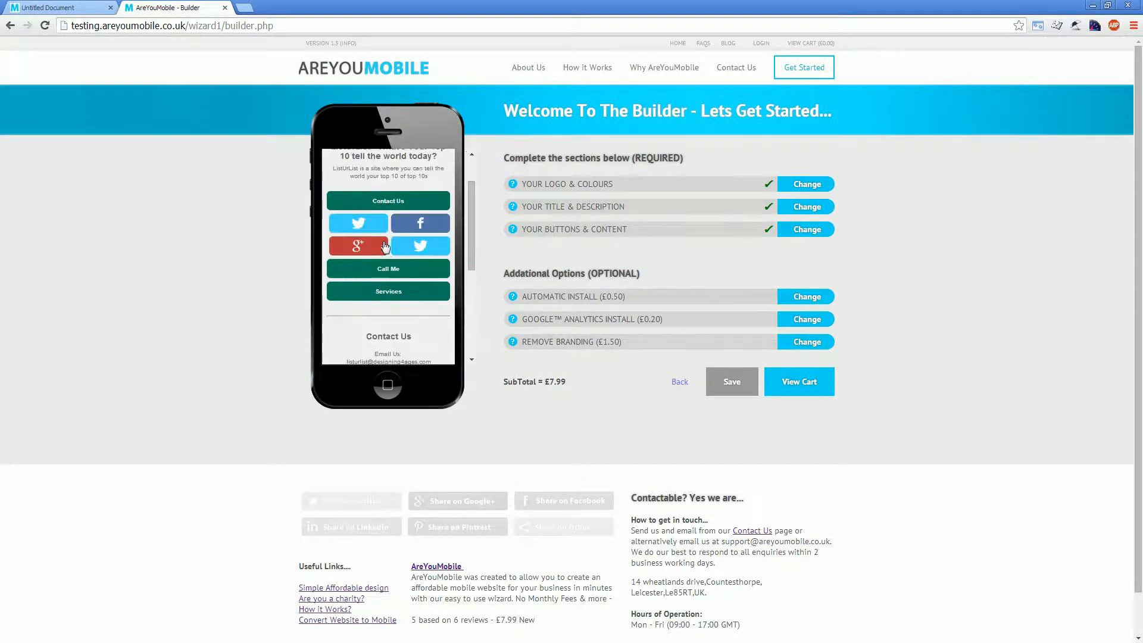
{"action": "scroll", "coordinate": [370, 298], "scroll_direction": "down", "scroll_amount": 2}
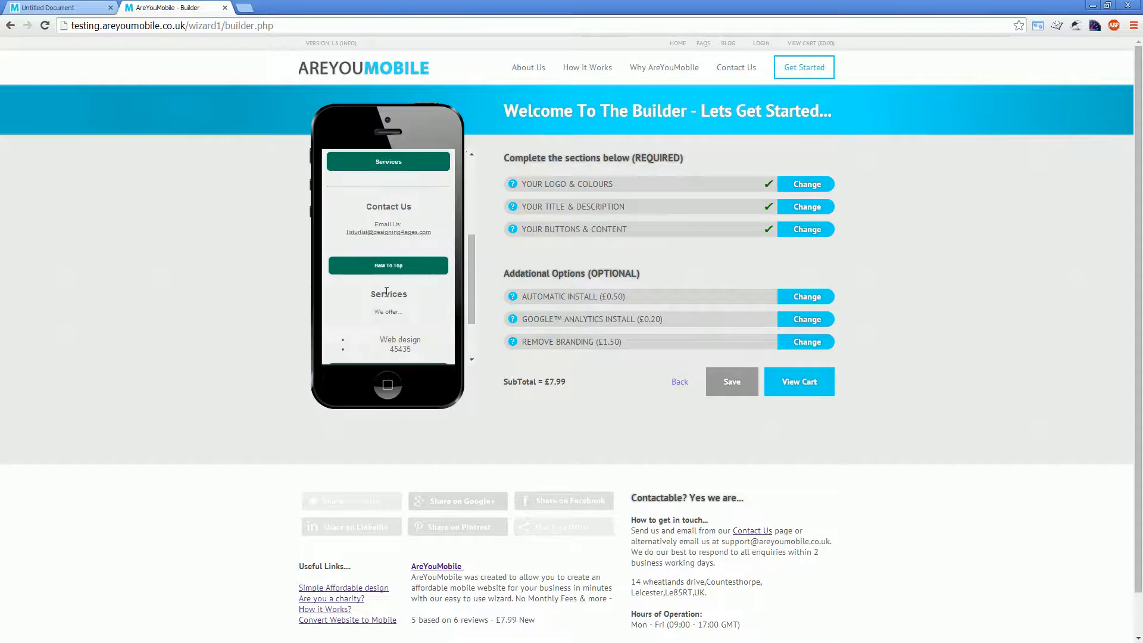
{"action": "left_click_drag", "start_coordinate": [372, 294], "coordinate": [408, 294]}
{"action": "double_click", "coordinate": [390, 295]}
{"action": "scroll", "coordinate": [390, 298], "scroll_direction": "down", "scroll_amount": 1}
{"action": "scroll", "coordinate": [387, 361], "scroll_direction": "up", "scroll_amount": 4}
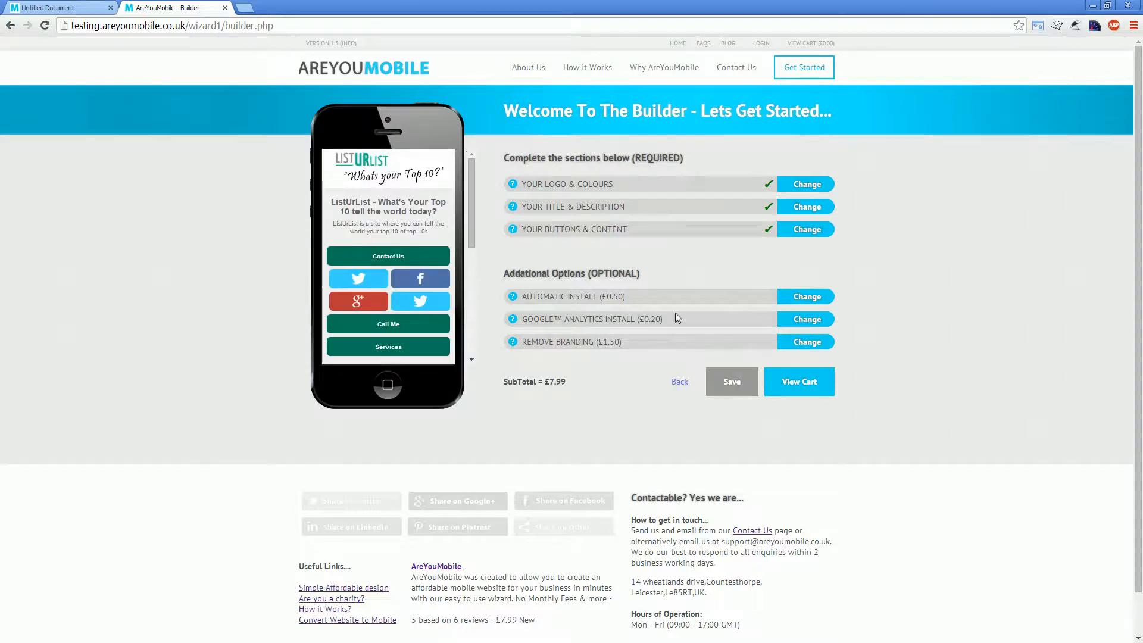
Step: Examine the fields for the "Have us do it" install option and the "Add Analytics Code" option, leaving both unsaved
{"action": "left_click", "coordinate": [795, 296]}
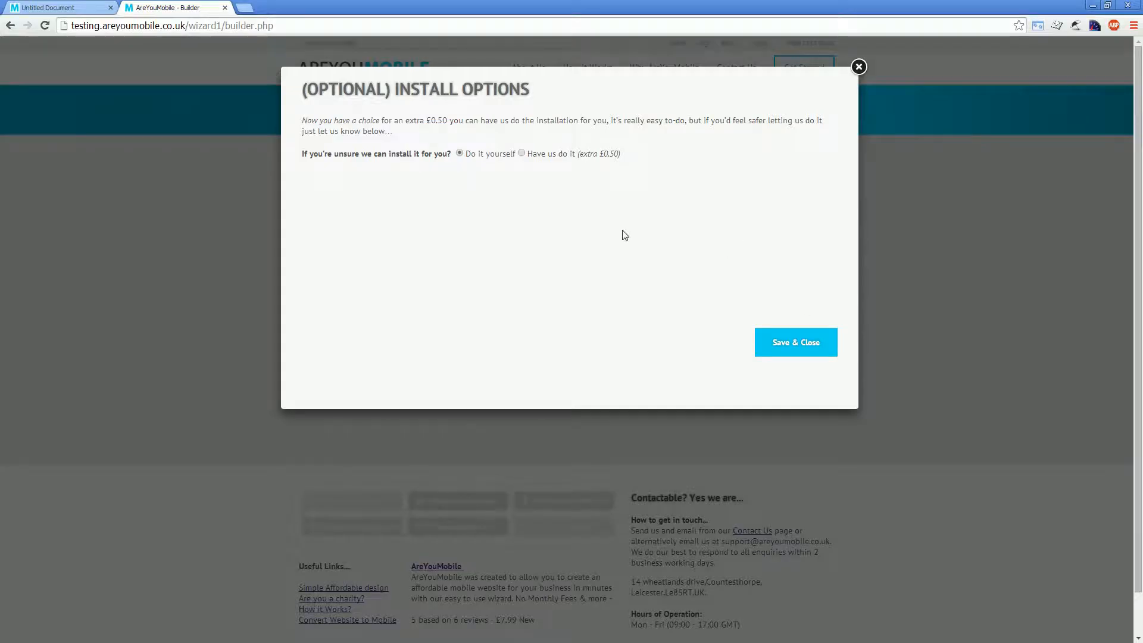
{"action": "left_click", "coordinate": [565, 159]}
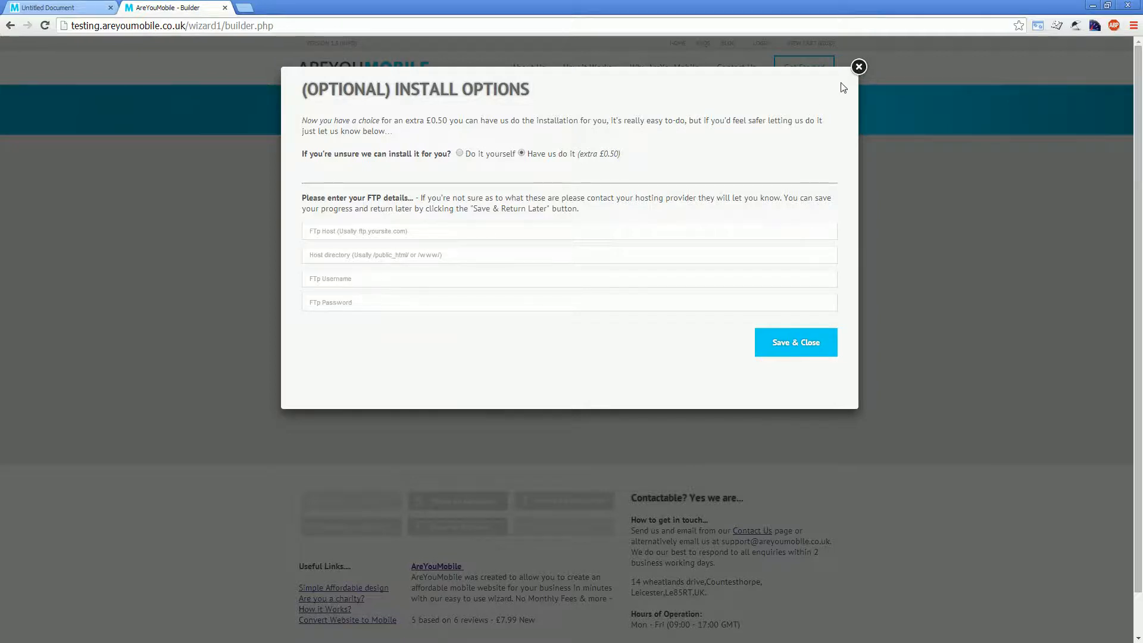
{"action": "left_click", "coordinate": [859, 67]}
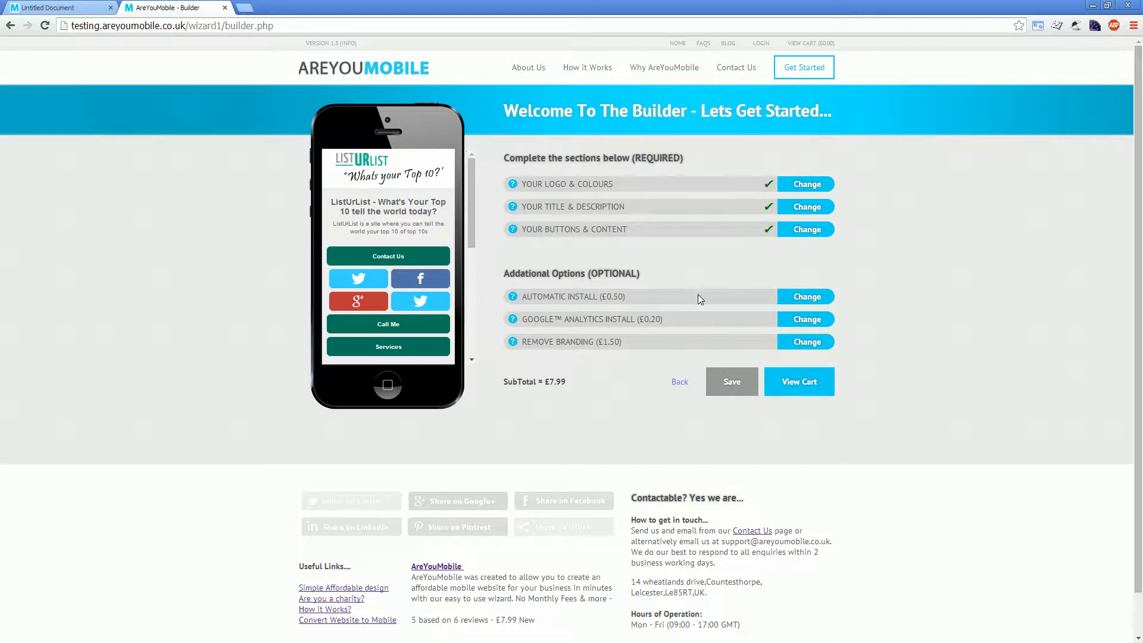
{"action": "left_click", "coordinate": [795, 321]}
{"action": "left_click", "coordinate": [606, 143]}
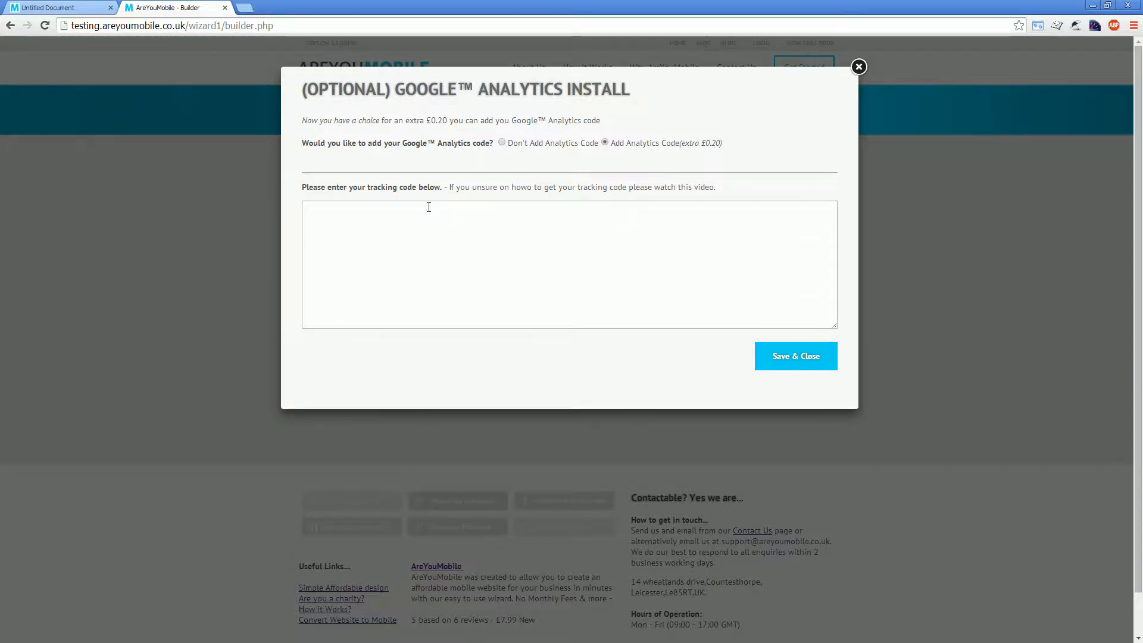
{"action": "left_click", "coordinate": [858, 67]}
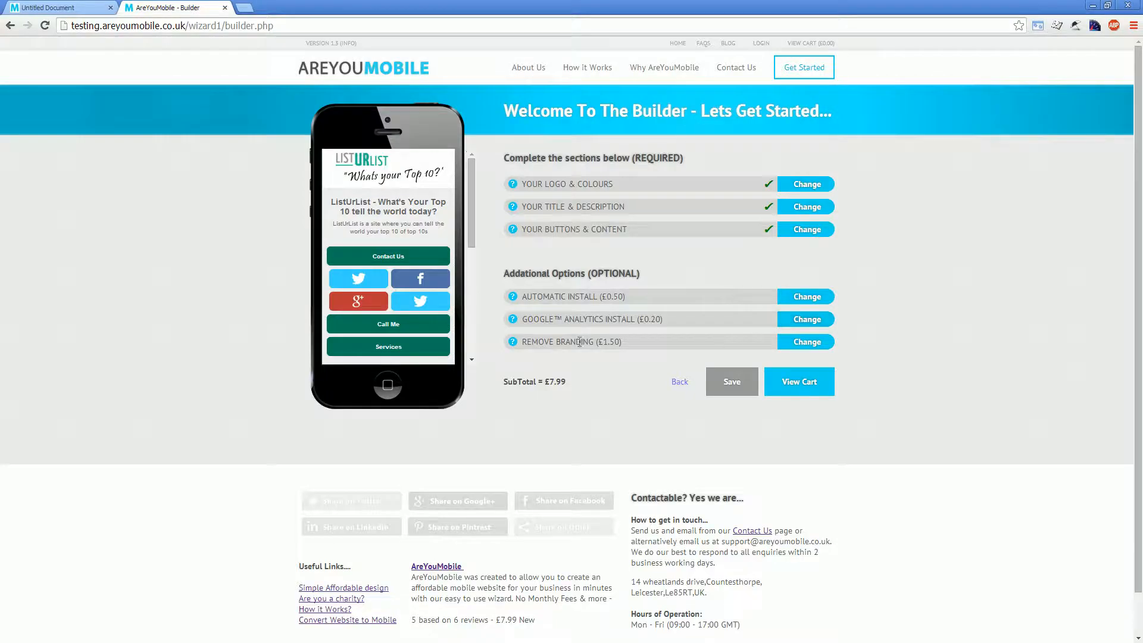
Step: Check the branding footer in the phone preview, and enable and save the Remove Branding option (£1.50)
{"action": "scroll", "coordinate": [426, 262], "scroll_direction": "down", "scroll_amount": 5}
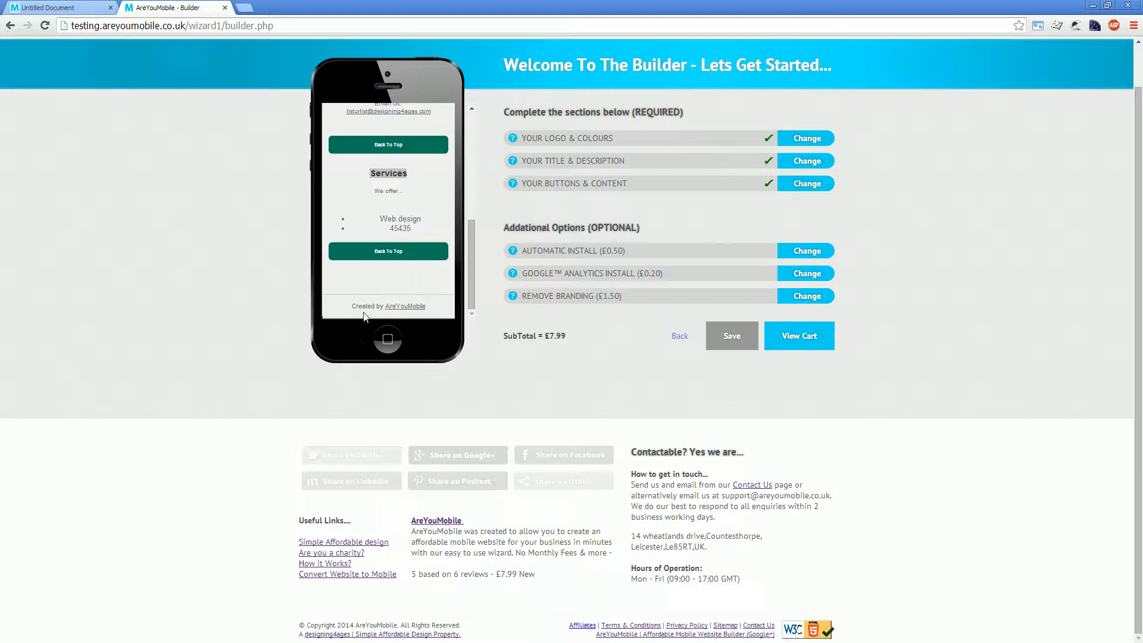
{"action": "left_click", "coordinate": [803, 299]}
{"action": "left_click", "coordinate": [672, 174]}
{"action": "left_click", "coordinate": [804, 371]}
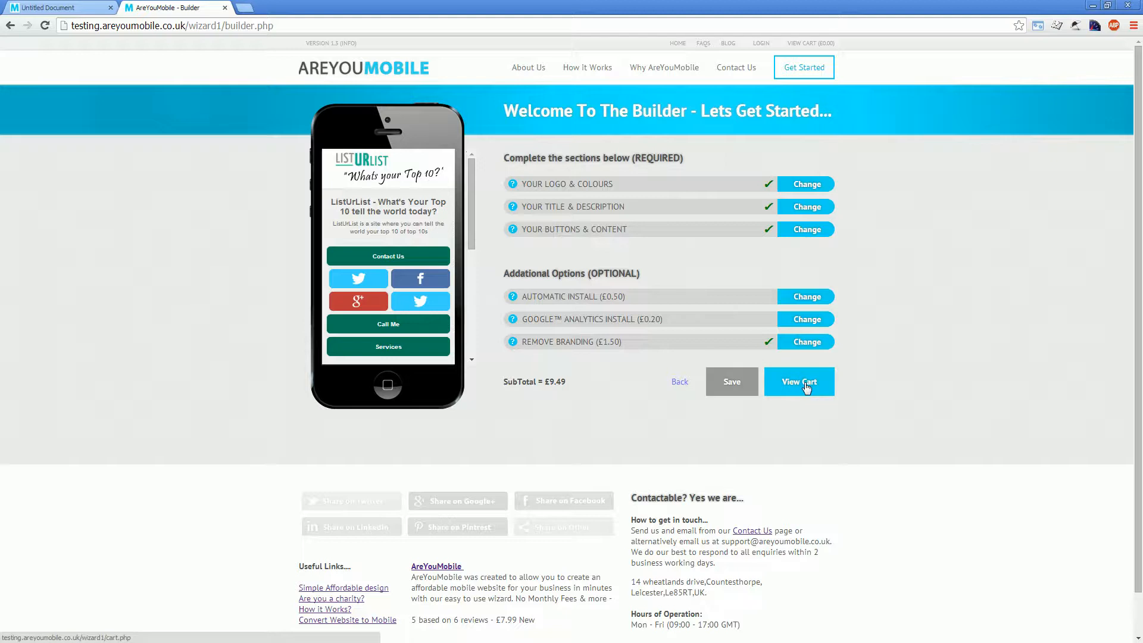
Step: Go to the cart and review the whole mobile site in its phone preview, closing the preview when done
{"action": "left_click", "coordinate": [807, 388]}
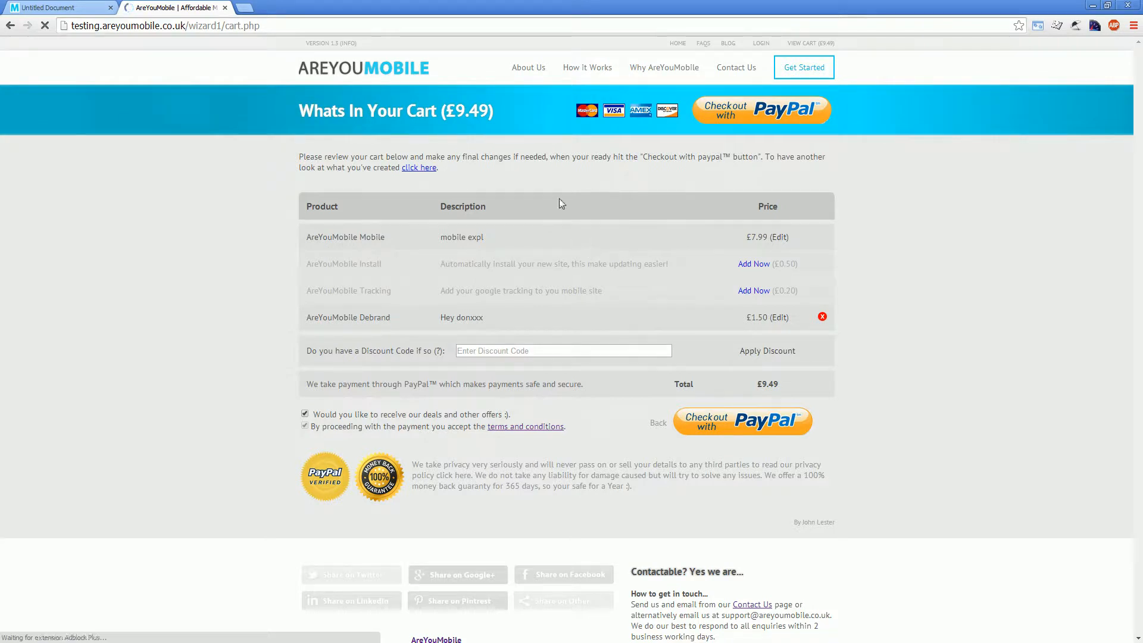
{"action": "left_click", "coordinate": [427, 170]}
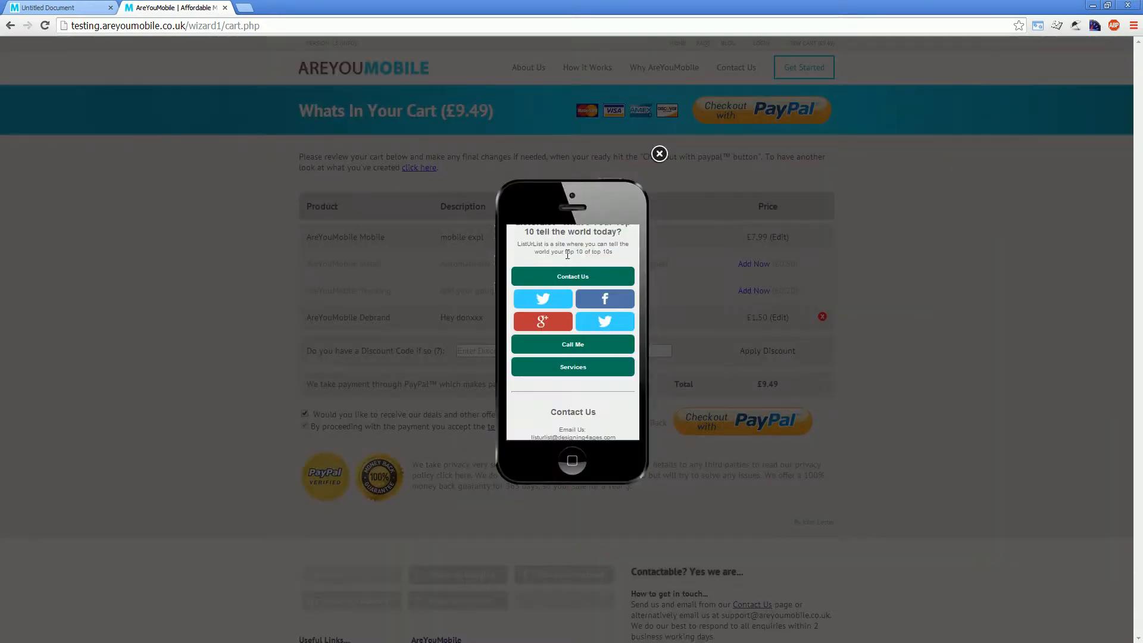
{"action": "scroll", "coordinate": [557, 286], "scroll_direction": "down", "scroll_amount": 2}
{"action": "scroll", "coordinate": [555, 288], "scroll_direction": "down", "scroll_amount": 2}
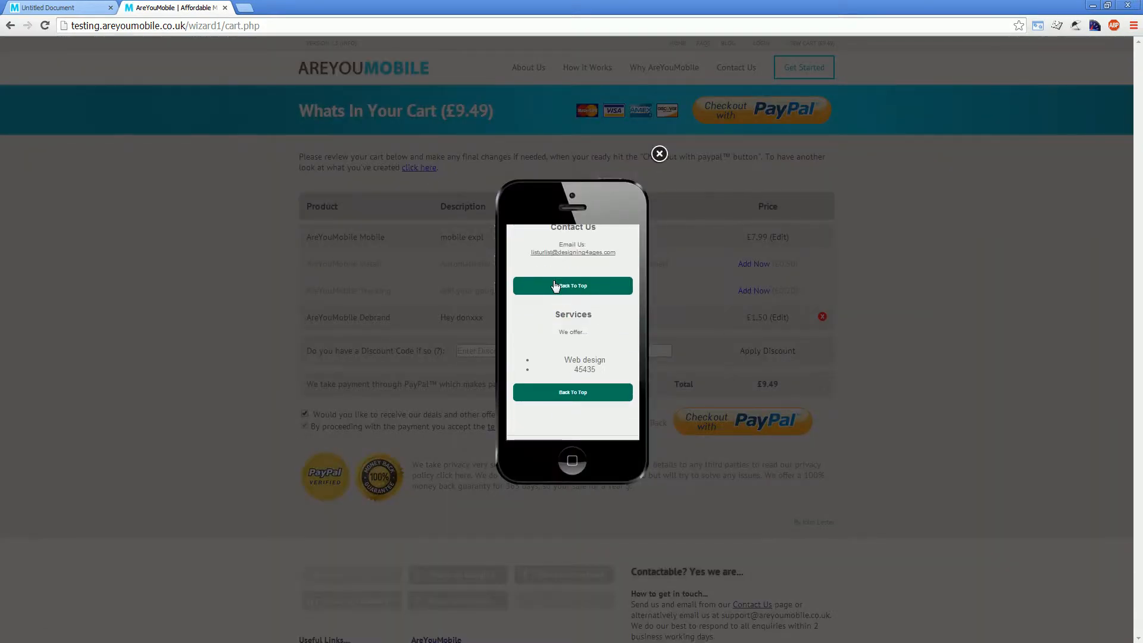
{"action": "scroll", "coordinate": [602, 417], "scroll_direction": "up", "scroll_amount": 4}
{"action": "scroll", "coordinate": [607, 401], "scroll_direction": "down", "scroll_amount": 4}
{"action": "scroll", "coordinate": [596, 411], "scroll_direction": "up", "scroll_amount": 4}
{"action": "scroll", "coordinate": [600, 334], "scroll_direction": "down", "scroll_amount": 3}
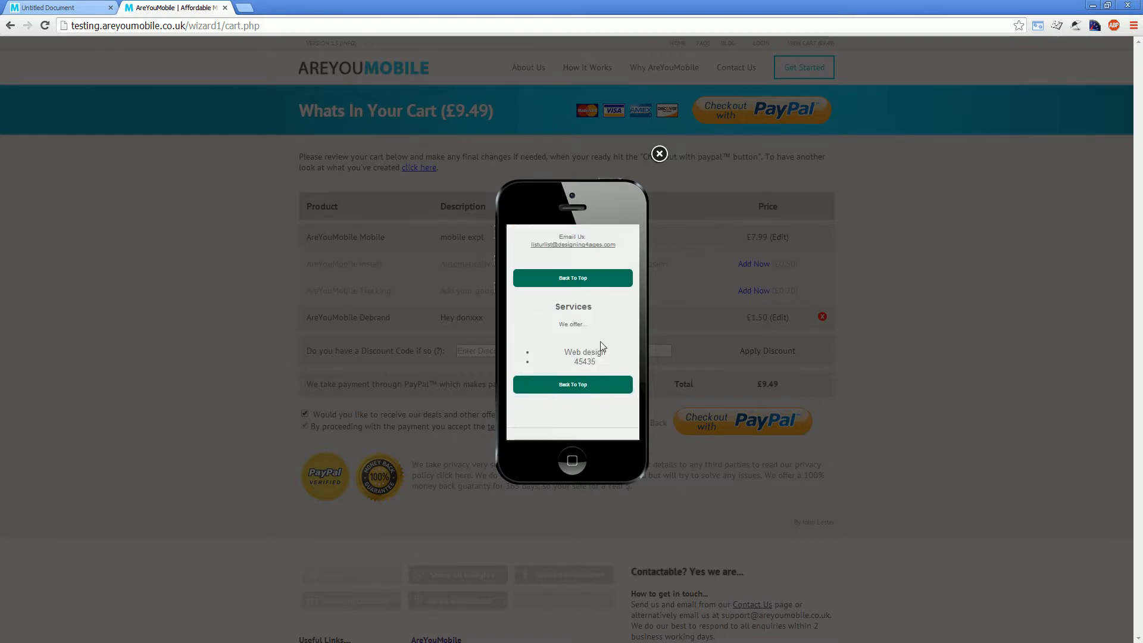
{"action": "scroll", "coordinate": [595, 337], "scroll_direction": "up", "scroll_amount": 3}
{"action": "scroll", "coordinate": [563, 366], "scroll_direction": "up", "scroll_amount": 1}
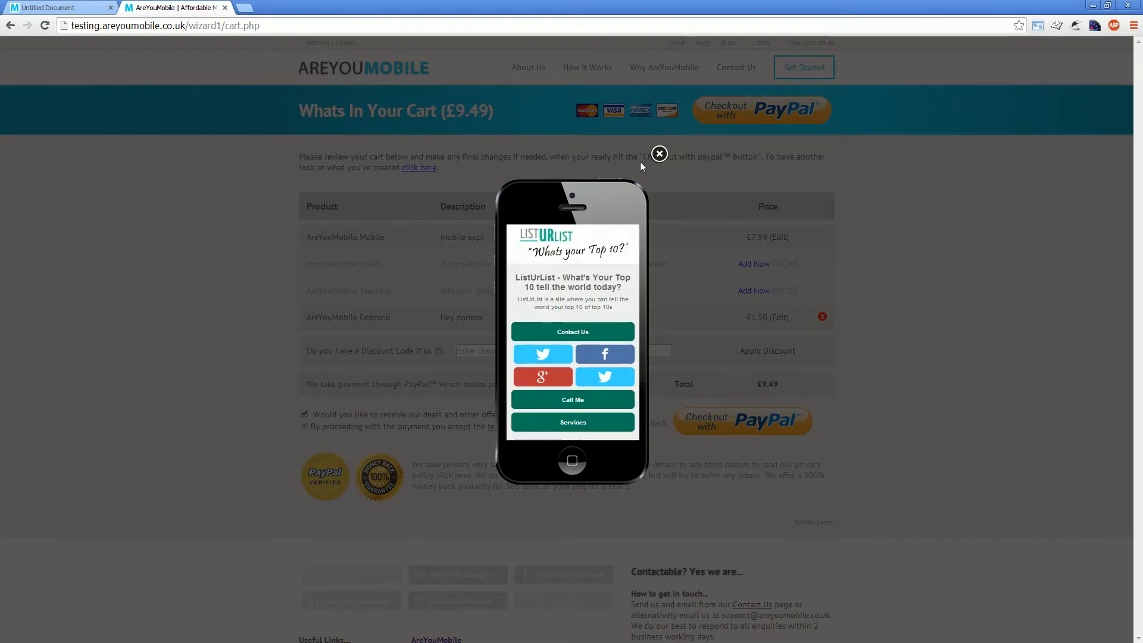
{"action": "left_click", "coordinate": [659, 155]}
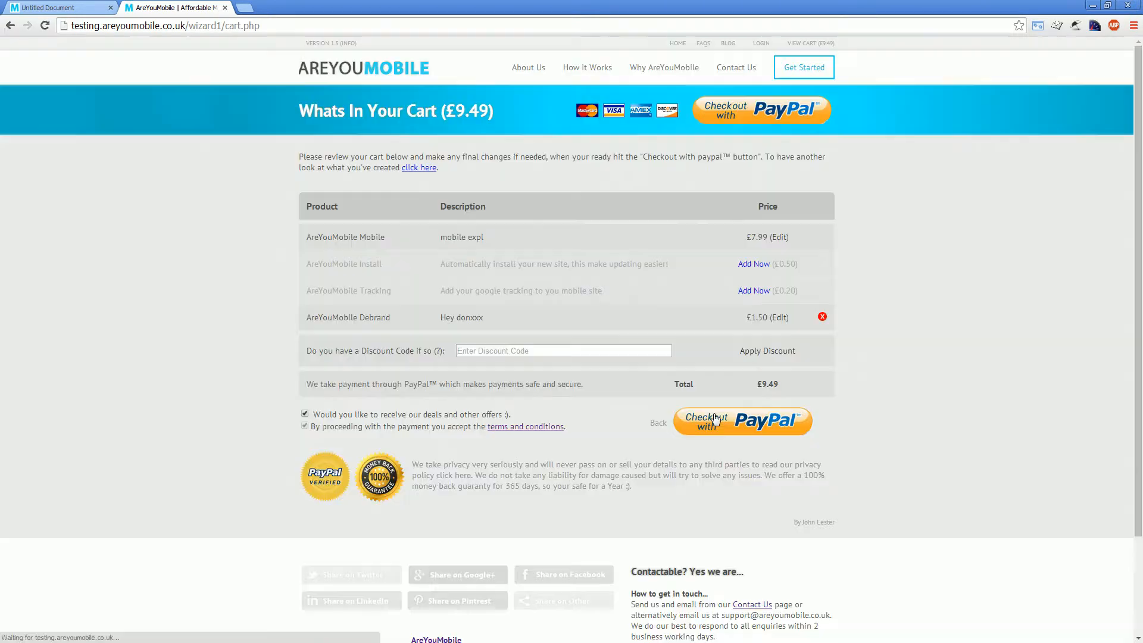